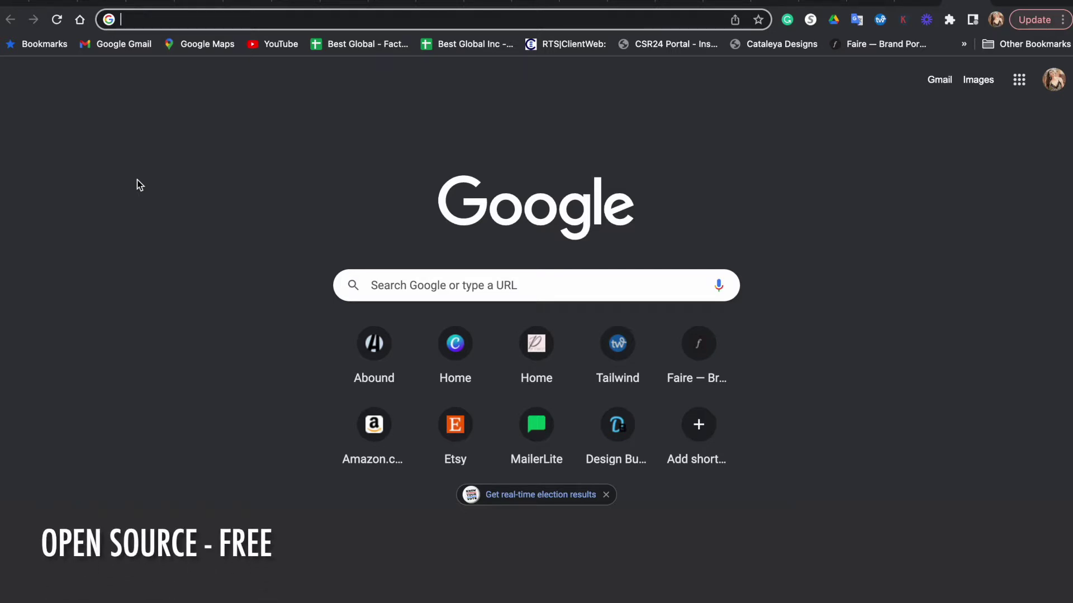
{"action": "type", "text": "https://www.photopea.com/"}
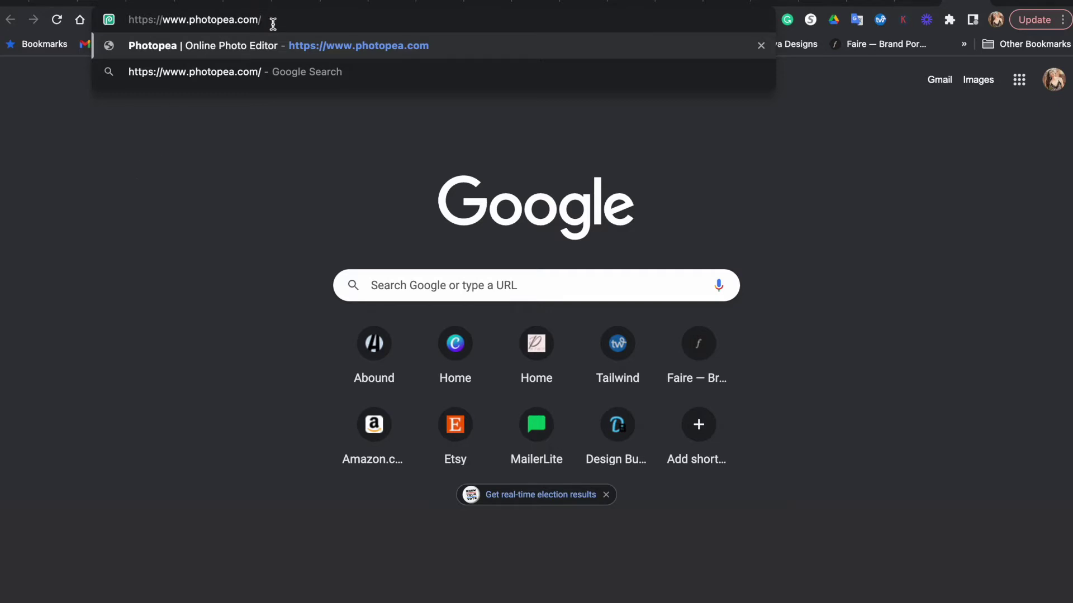
{"action": "key", "text": "Return"}
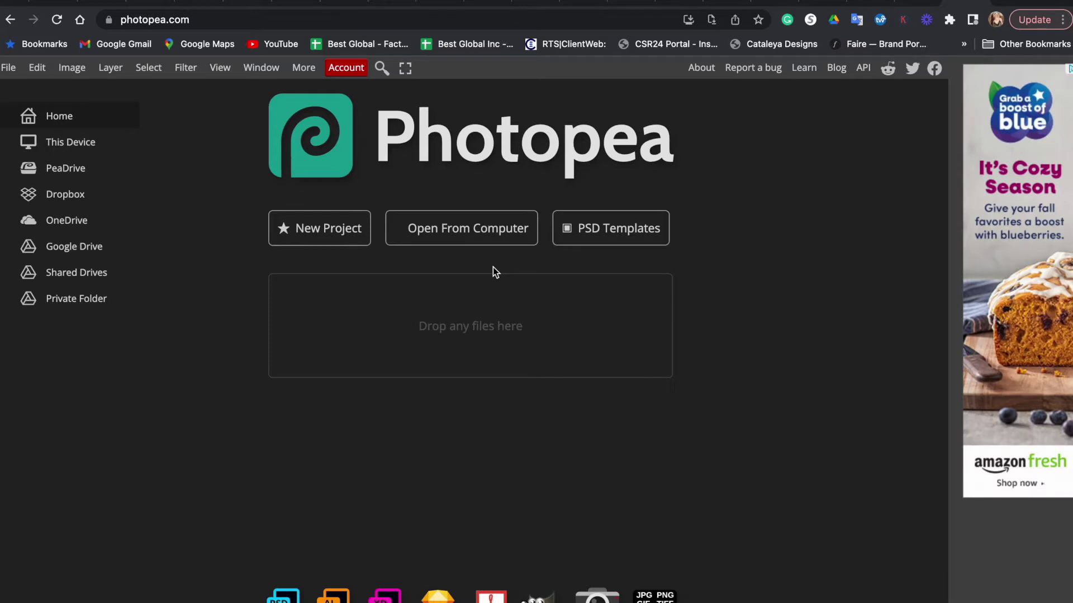
{"action": "left_click", "coordinate": [480, 229]}
Open the tumbler mockup PSD from LaCie > CATALEYA > MOCKUPS > the tumbler mockup folder.
{"action": "left_click", "coordinate": [292, 383]}
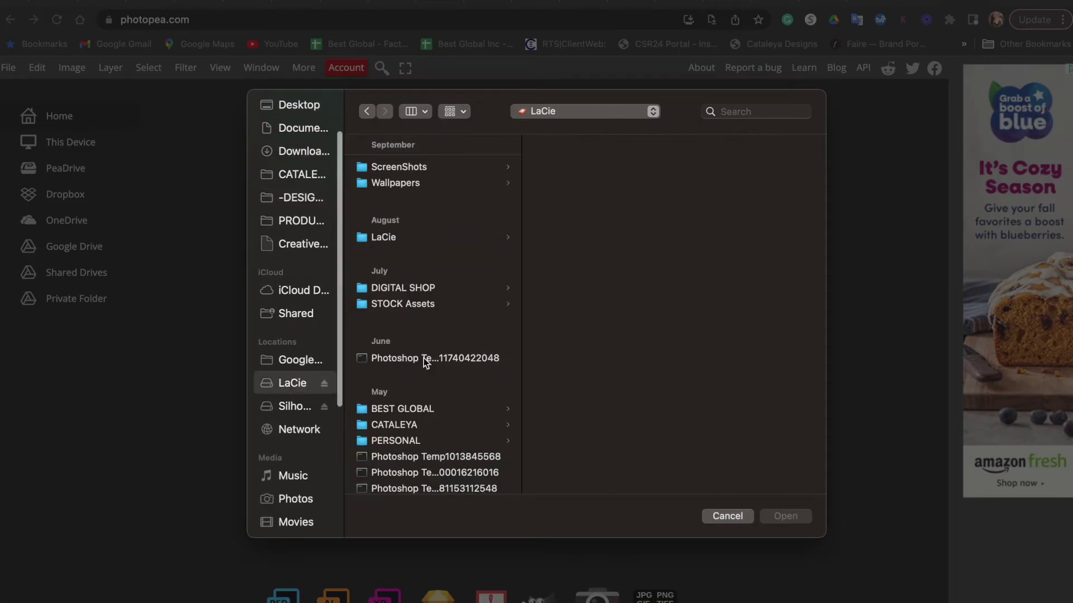
{"action": "left_click", "coordinate": [394, 425]}
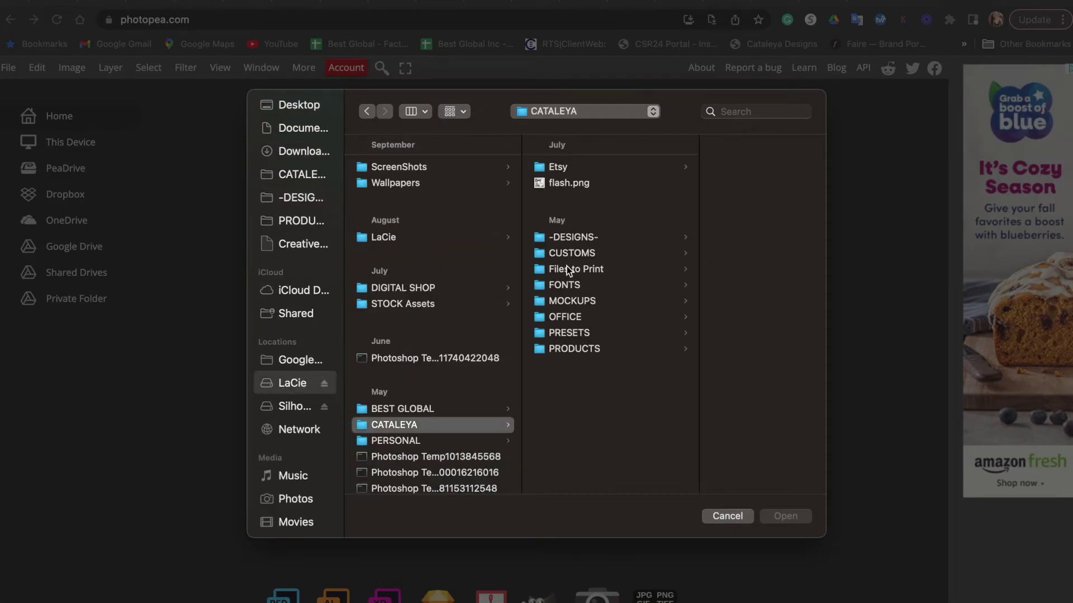
{"action": "left_click", "coordinate": [576, 302]}
{"action": "left_click", "coordinate": [562, 167]}
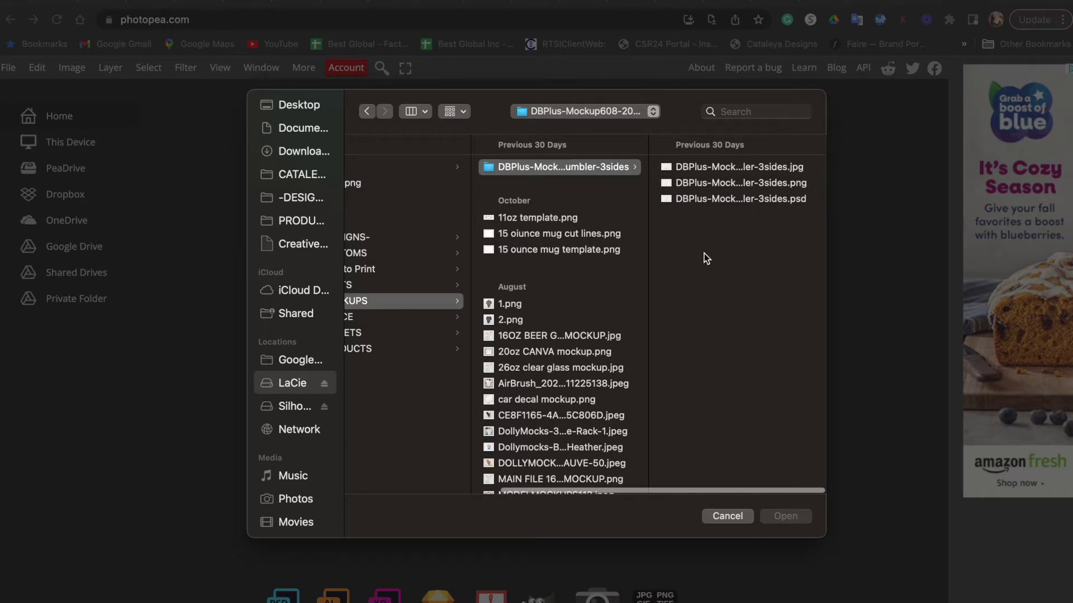
{"action": "left_click", "coordinate": [704, 199]}
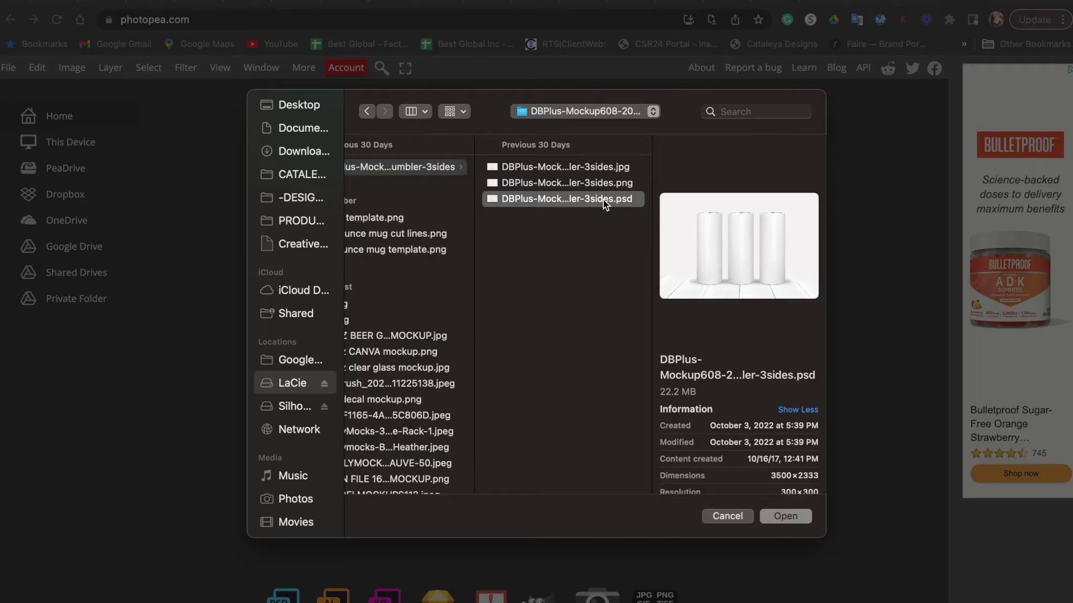
{"action": "left_click", "coordinate": [797, 518]}
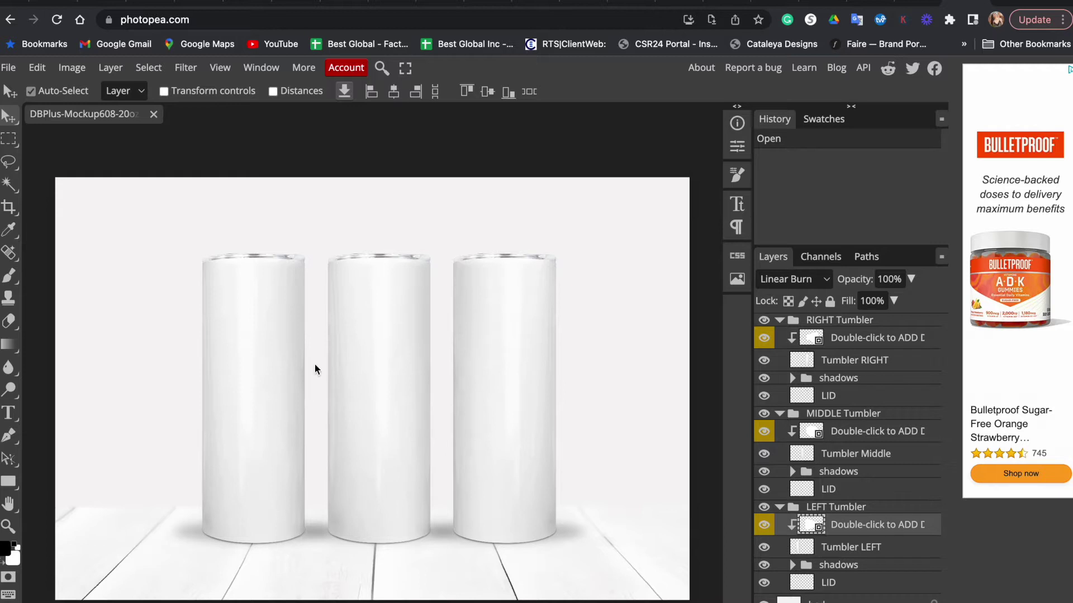
{"action": "scroll", "coordinate": [314, 364], "scroll_direction": "down", "scroll_amount": 2}
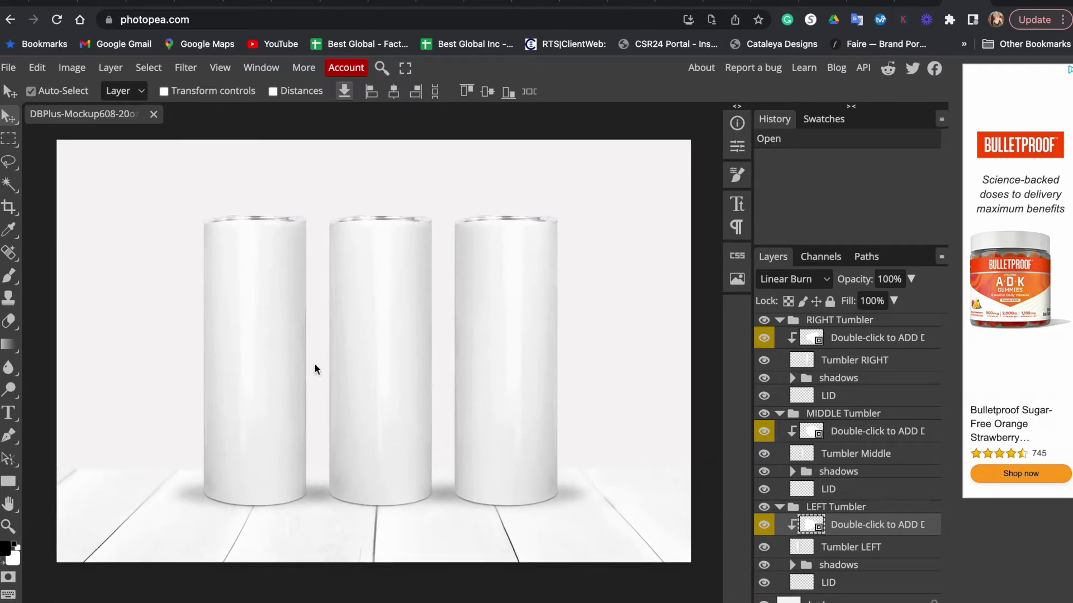
{"action": "scroll", "coordinate": [314, 364], "scroll_direction": "up", "scroll_amount": 1}
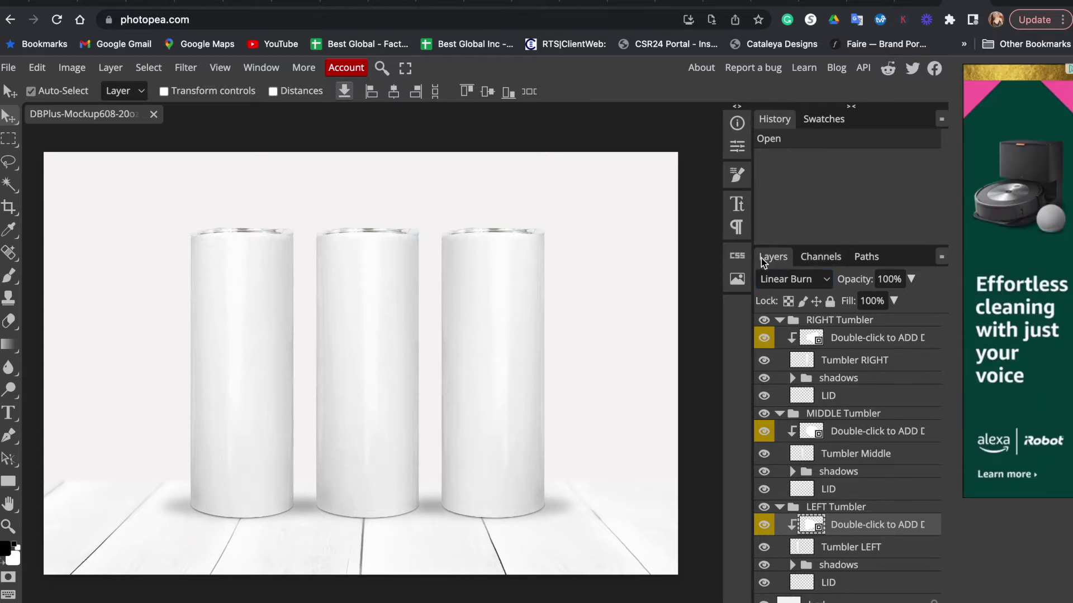
{"action": "left_click", "coordinate": [867, 257]}
{"action": "left_click", "coordinate": [816, 258]}
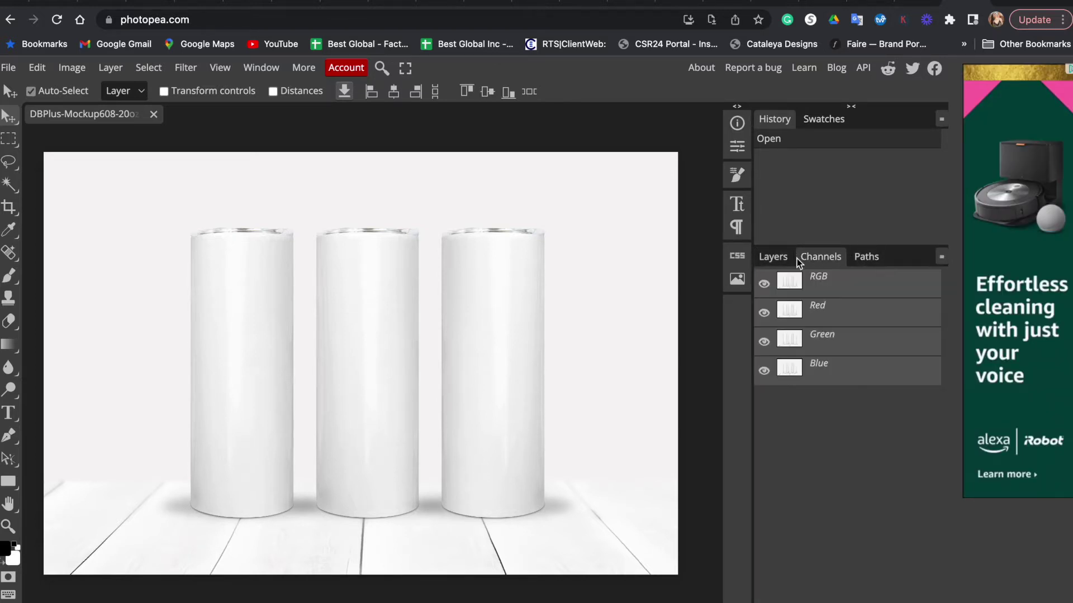
{"action": "left_click", "coordinate": [774, 258]}
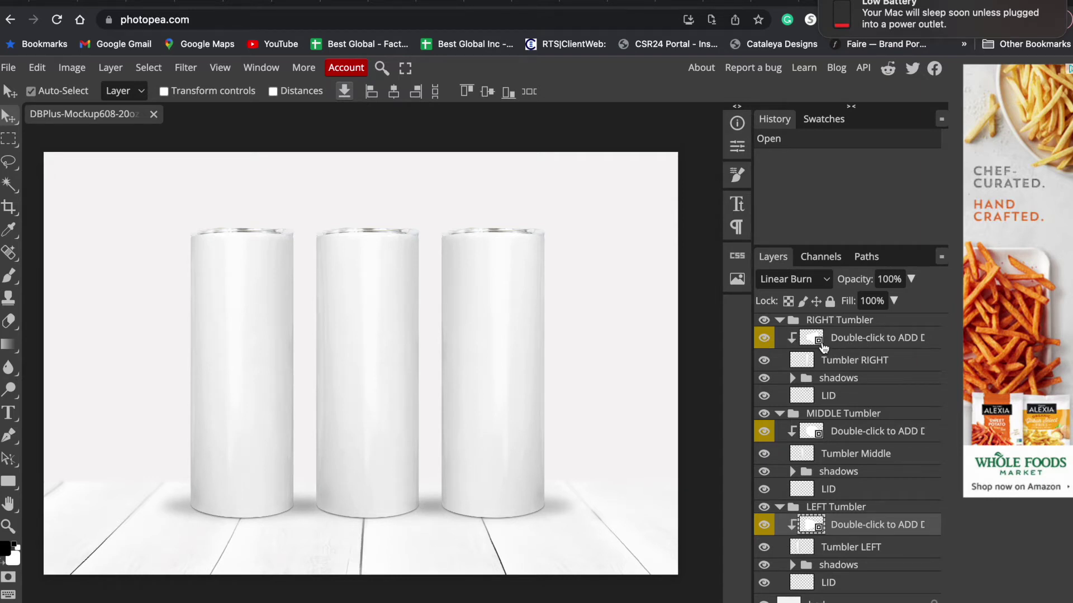
{"action": "left_click", "coordinate": [850, 342]}
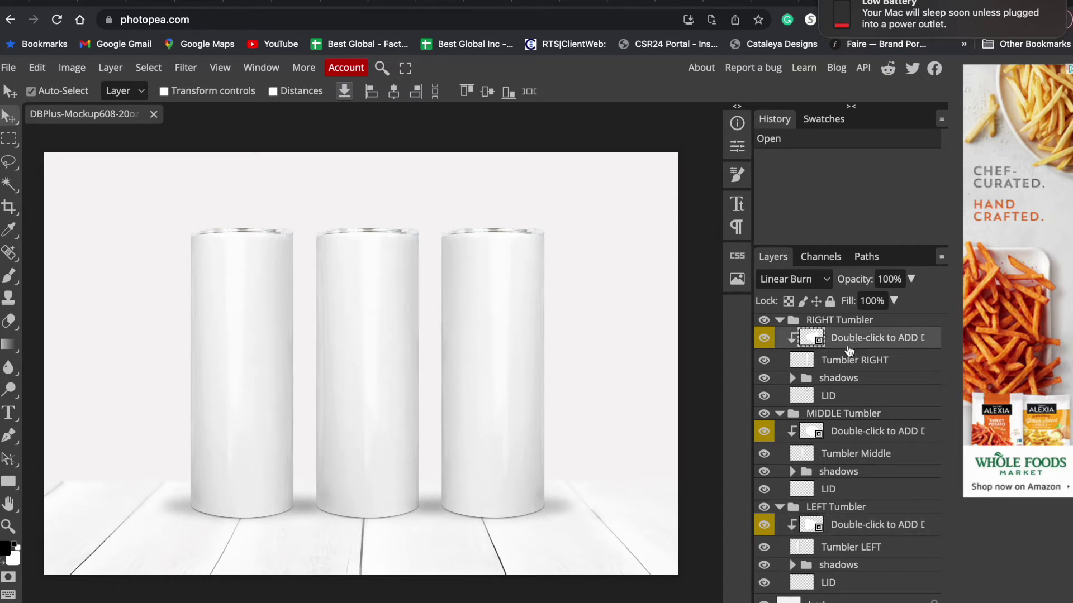
{"action": "left_click", "coordinate": [847, 362]}
{"action": "left_click", "coordinate": [851, 397]}
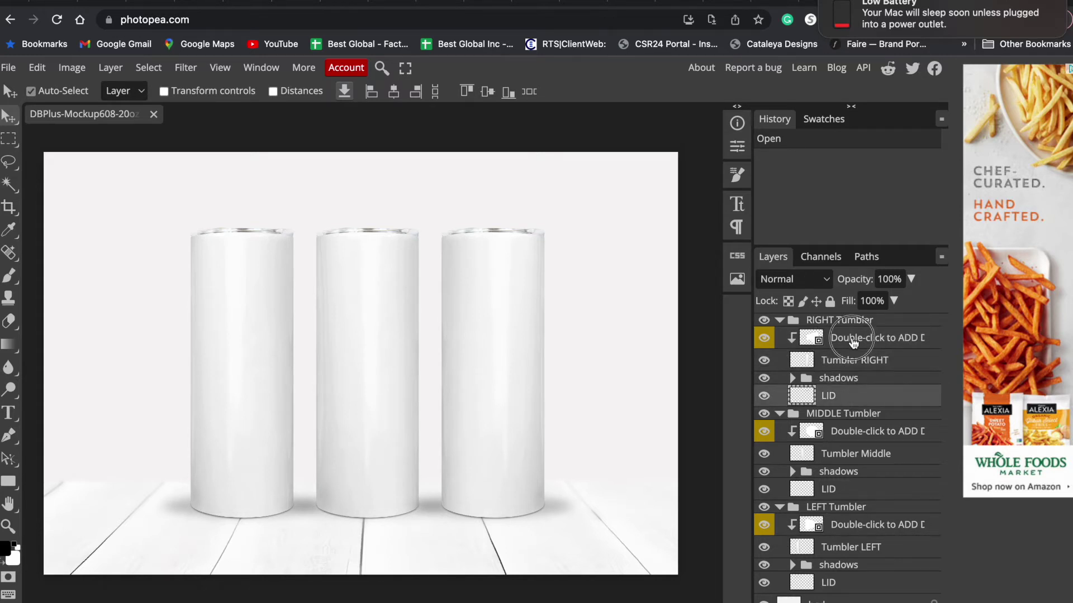
{"action": "left_click", "coordinate": [853, 341]}
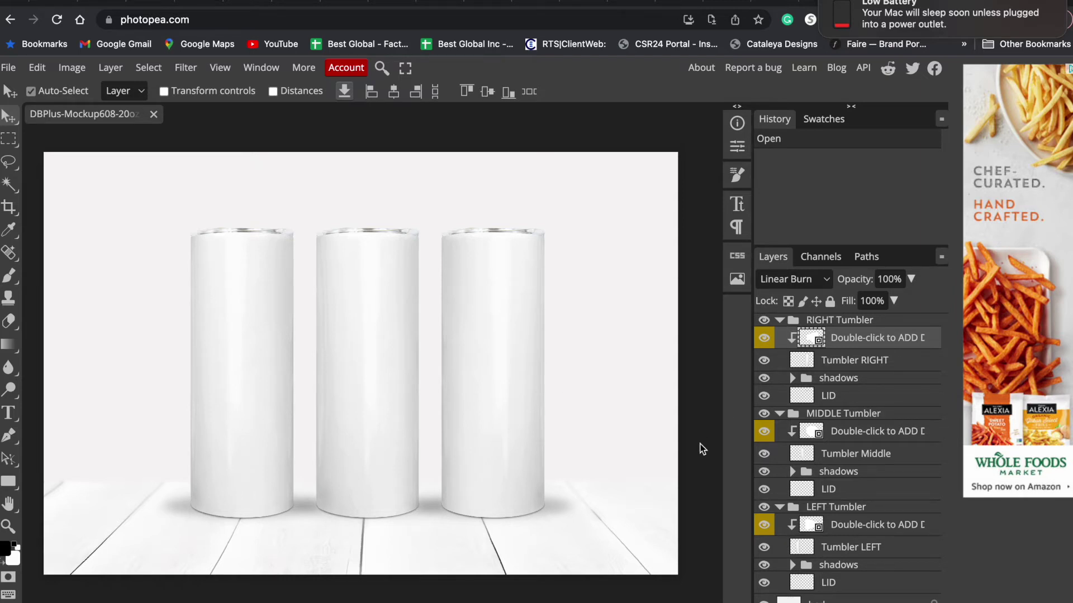
{"action": "left_click", "coordinate": [829, 435]}
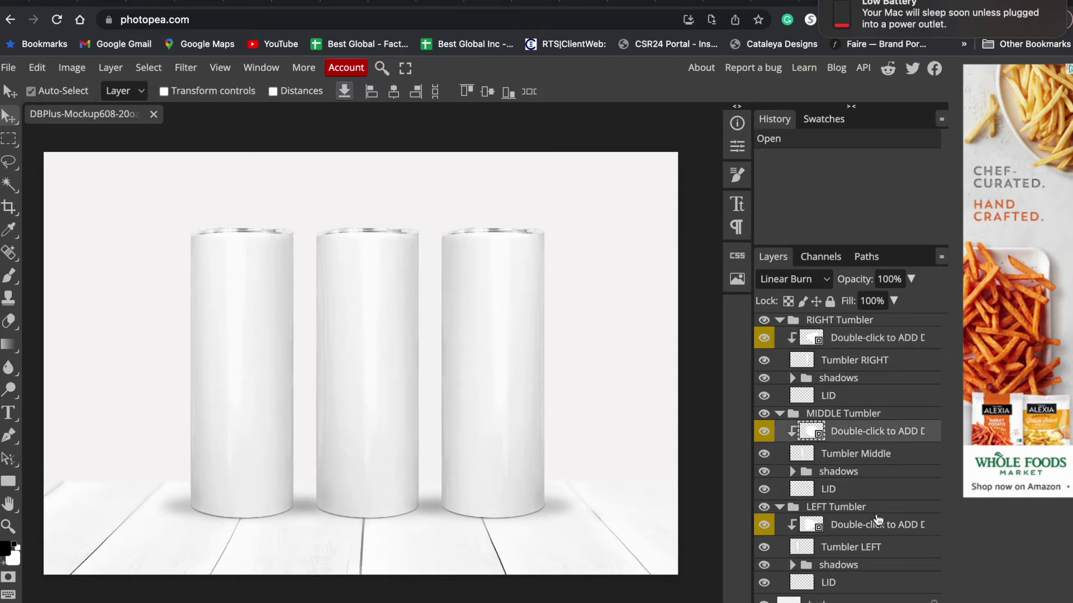
{"action": "left_click", "coordinate": [817, 527]}
{"action": "left_click", "coordinate": [817, 344]}
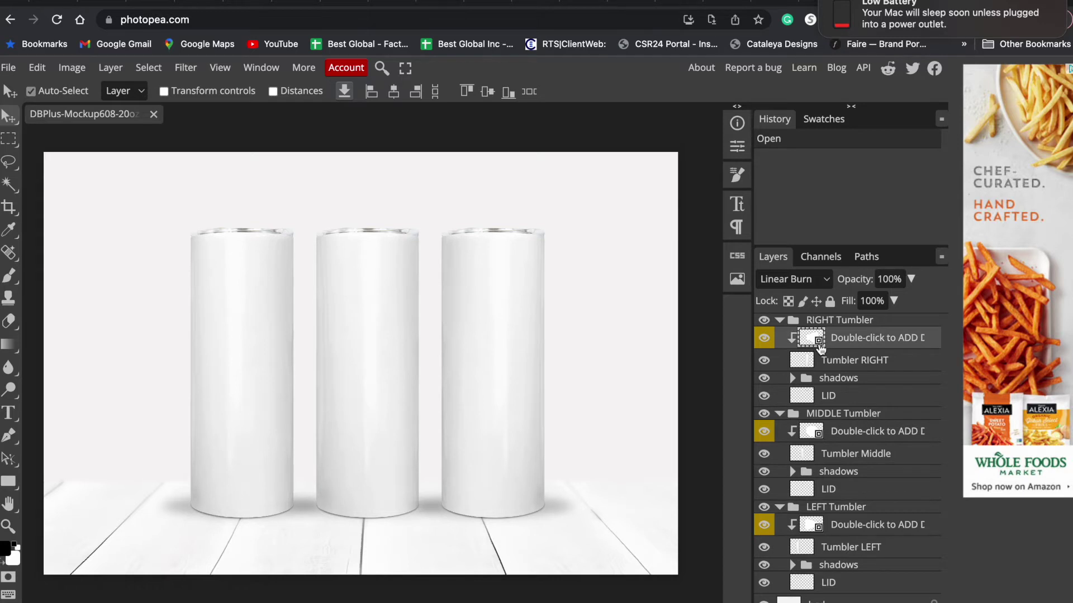
Open the RIGHT Tumbler smart object as Layer 7.psd, checking the mockup tab in between.
{"action": "double_click", "coordinate": [819, 345]}
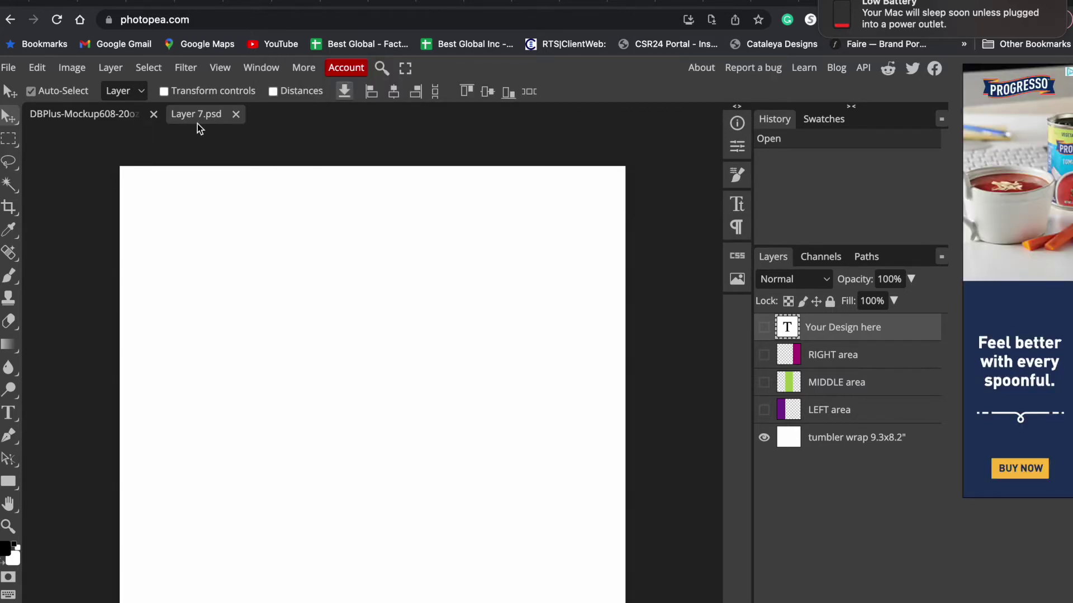
{"action": "left_click", "coordinate": [82, 115]}
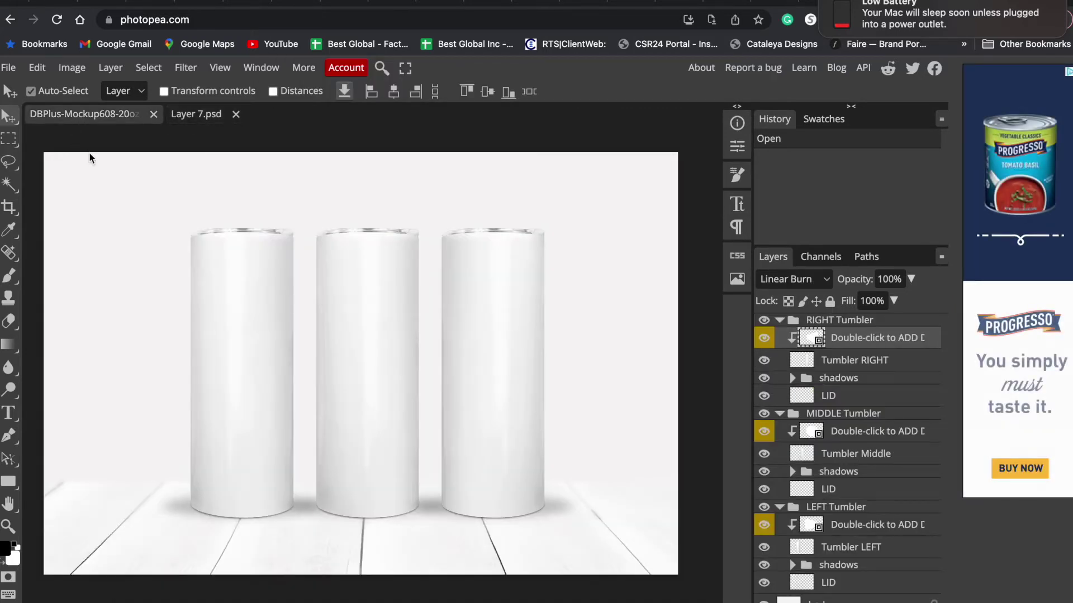
{"action": "left_click", "coordinate": [193, 118]}
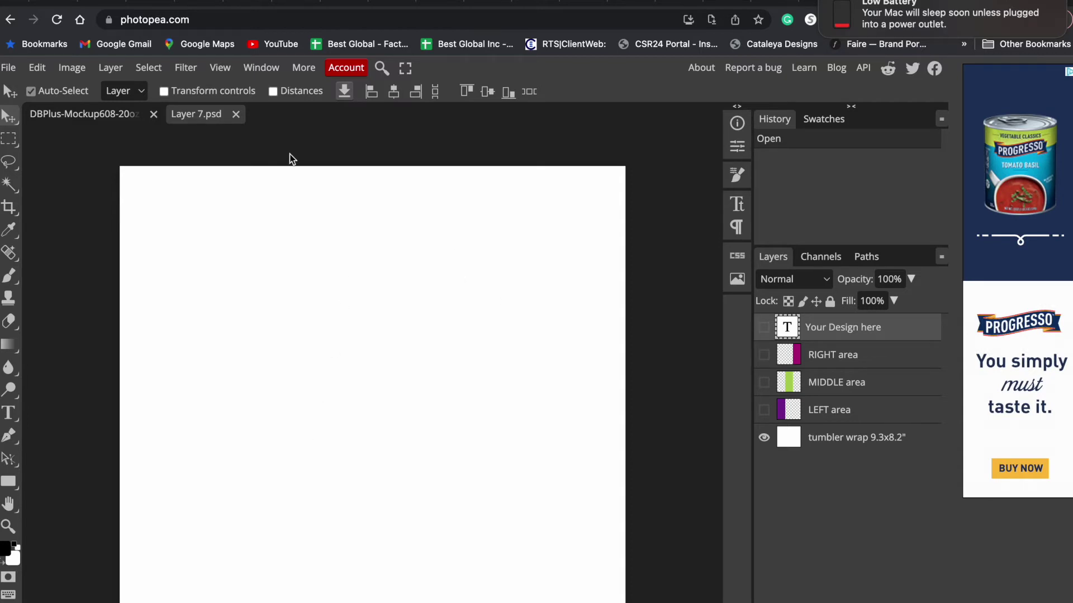
{"action": "left_click", "coordinate": [8, 67]}
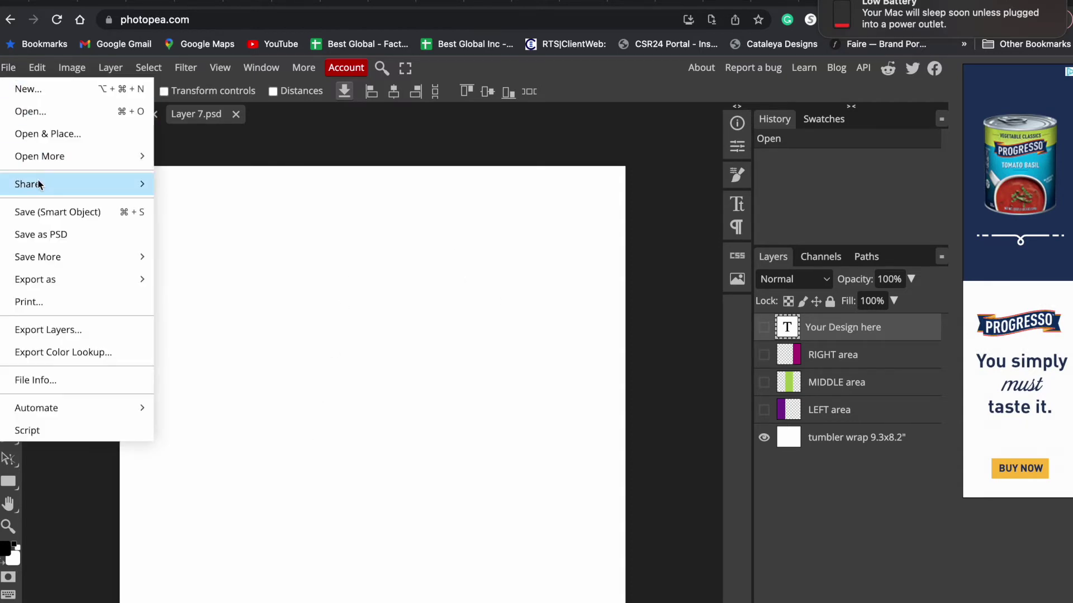
Place the love and coffee PNG from -DESIGNS- > 20oz DESIGNS Tumblers into Layer 7.psd.
{"action": "left_click", "coordinate": [38, 135]}
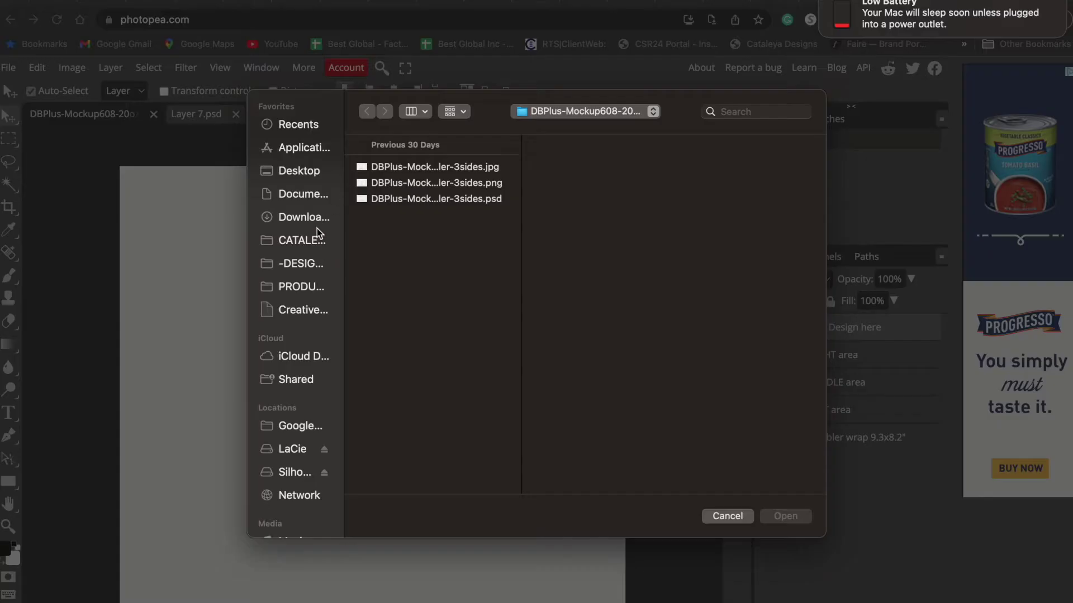
{"action": "left_click", "coordinate": [318, 266]}
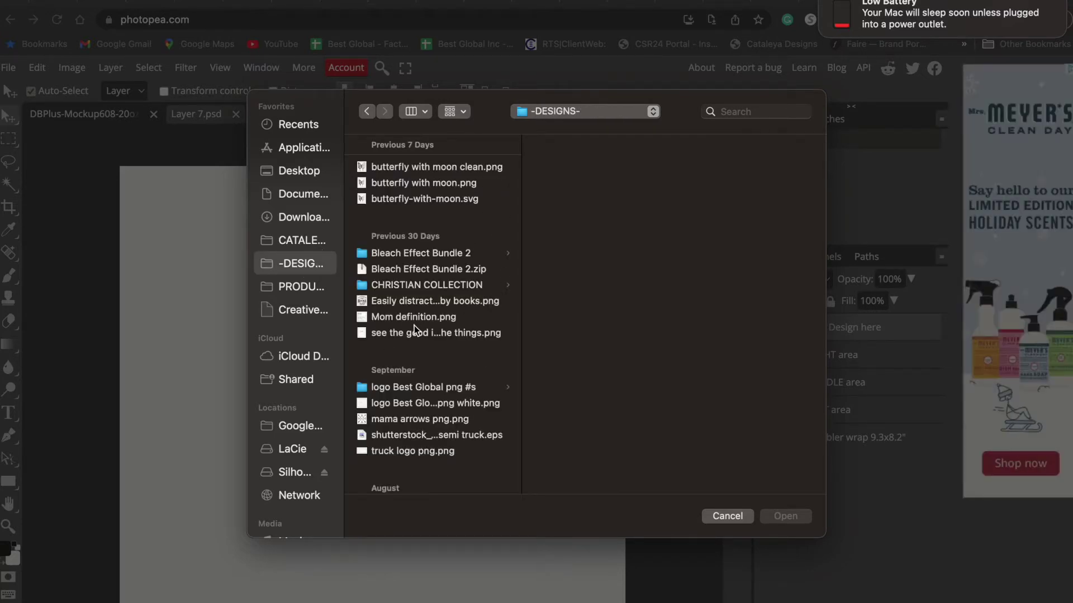
{"action": "scroll", "coordinate": [414, 328], "scroll_direction": "down", "scroll_amount": 5}
{"action": "left_click", "coordinate": [426, 267]}
{"action": "left_click", "coordinate": [675, 234]}
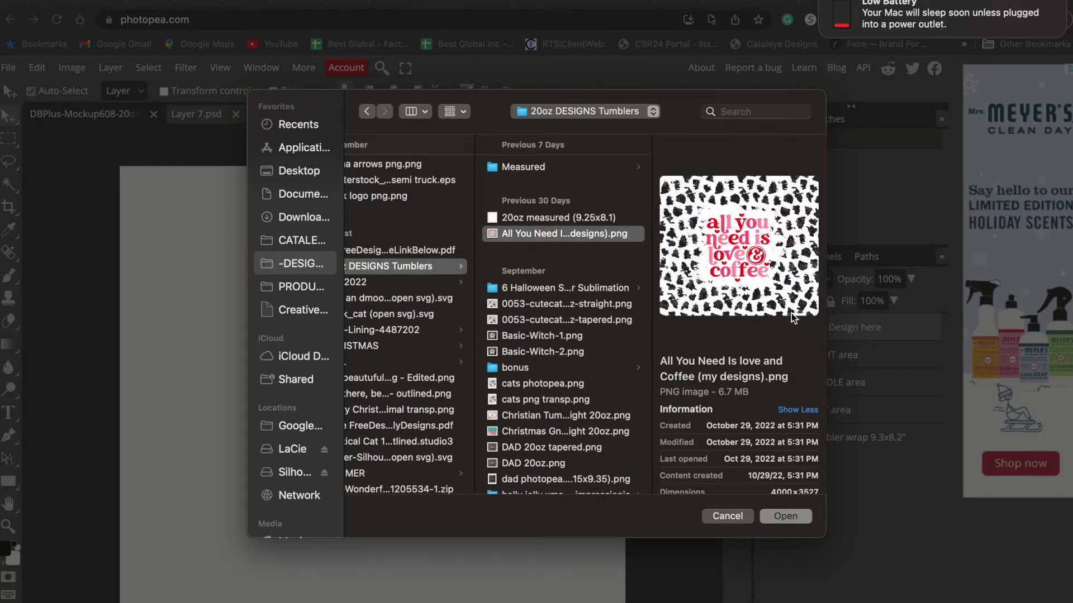
{"action": "left_click", "coordinate": [786, 519]}
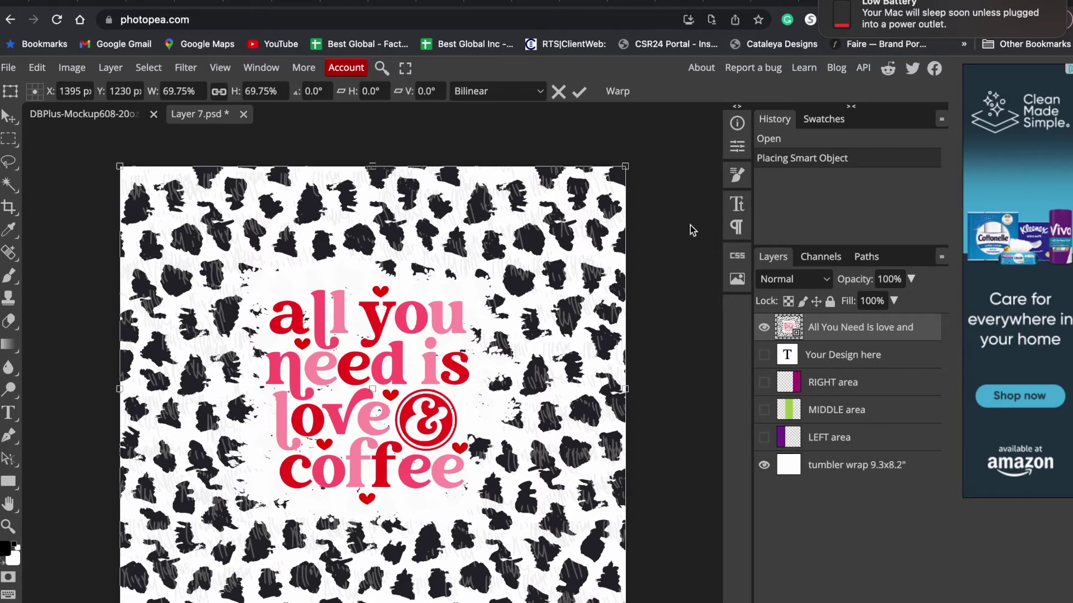
Resize the love and coffee design to 69.75% to span the wrap, then Save (Smart Object).
{"action": "left_click_drag", "start_coordinate": [626, 166], "coordinate": [625, 242]}
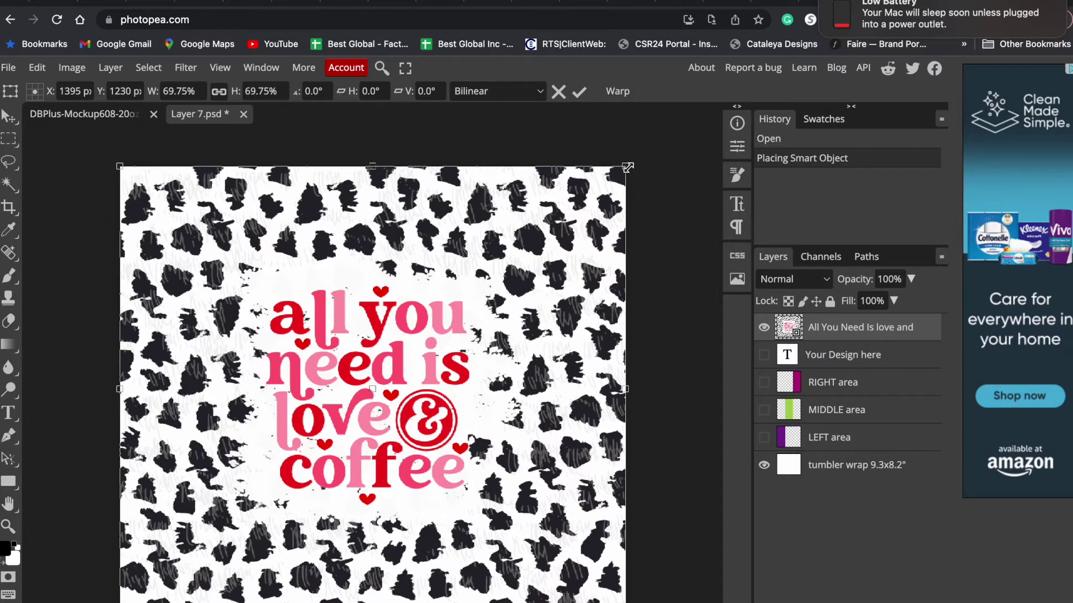
{"action": "left_click_drag", "start_coordinate": [625, 162], "coordinate": [451, 275]}
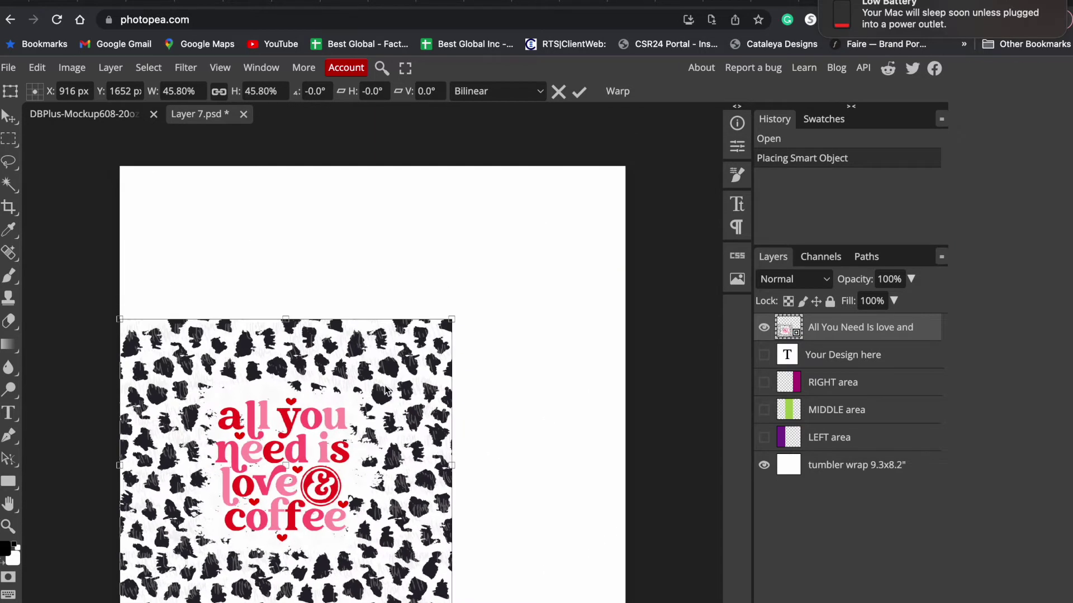
{"action": "left_click_drag", "start_coordinate": [386, 390], "coordinate": [413, 319]}
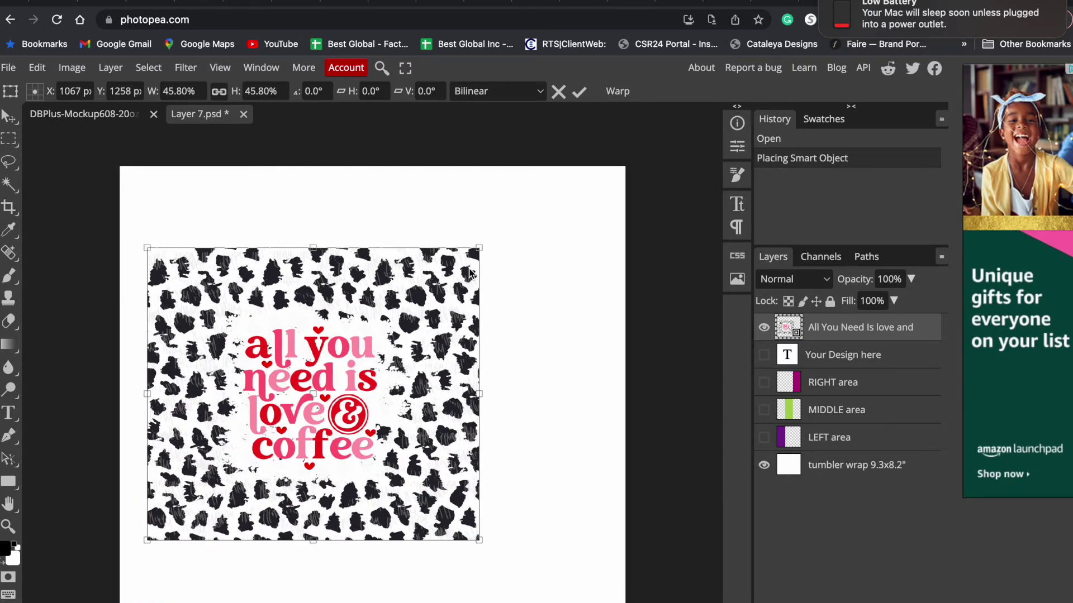
{"action": "left_click_drag", "start_coordinate": [480, 248], "coordinate": [378, 339]}
{"action": "left_click_drag", "start_coordinate": [286, 431], "coordinate": [268, 464]}
{"action": "left_click_drag", "start_coordinate": [366, 370], "coordinate": [625, 171]}
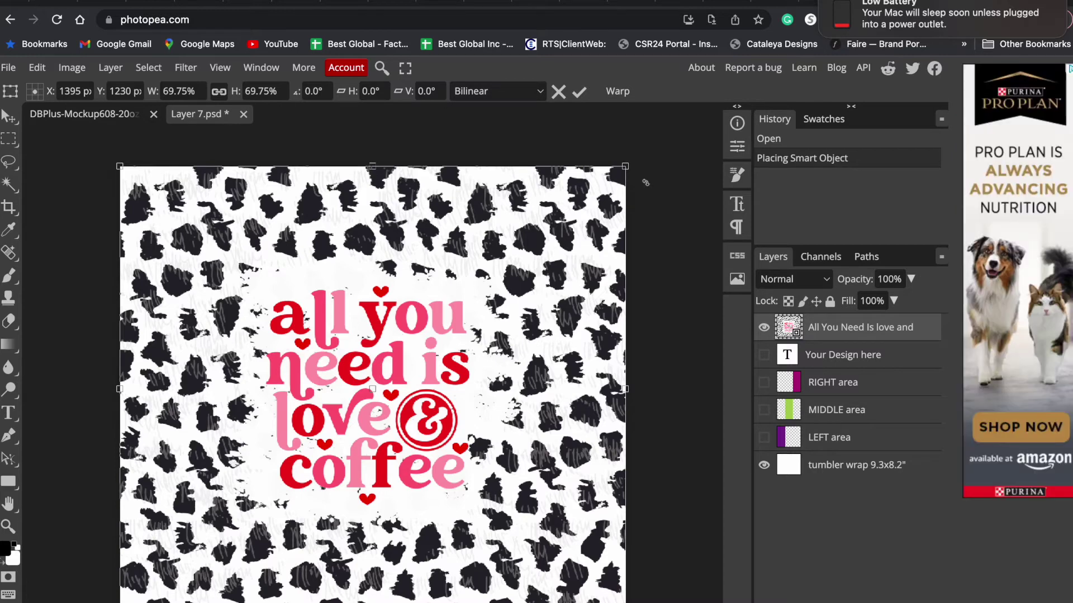
{"action": "left_click", "coordinate": [10, 69]}
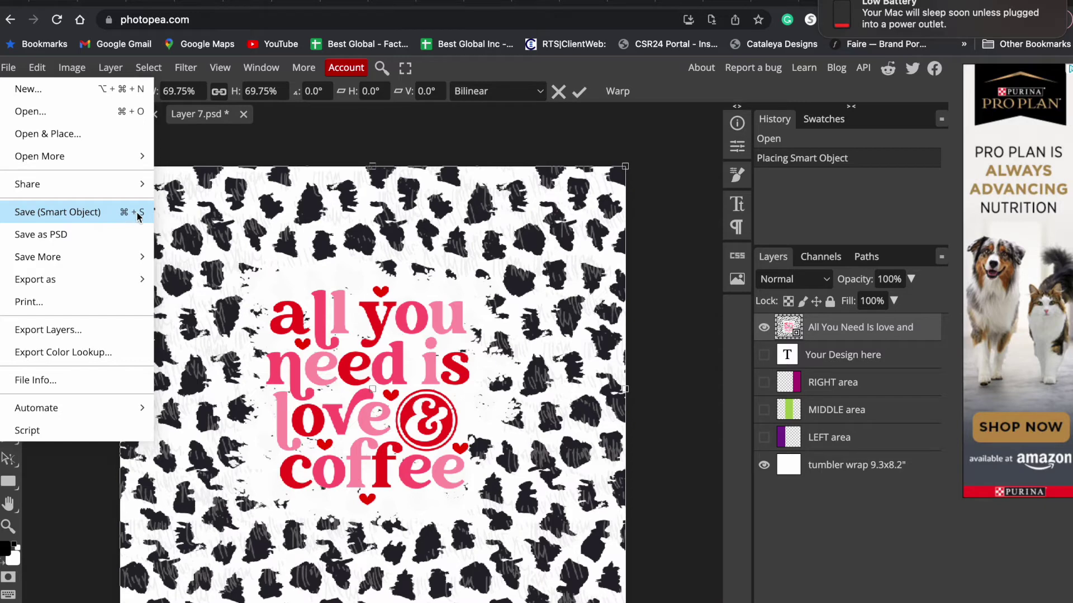
{"action": "left_click", "coordinate": [34, 214]}
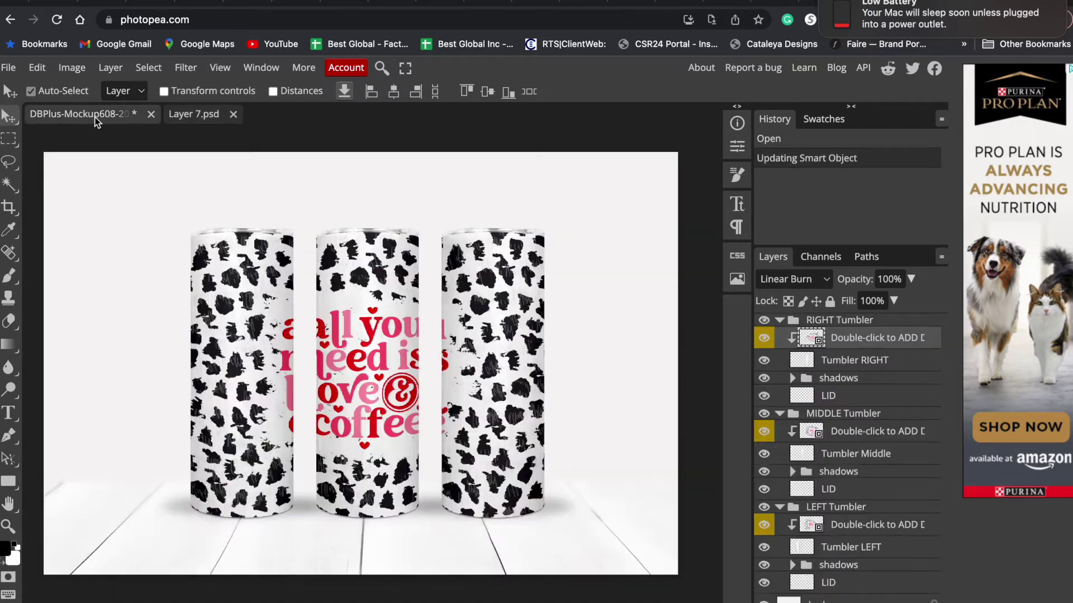
Check the updated tumblers, then return to Layer 7.psd and start shrinking the design with Ctrl+T.
{"action": "left_click", "coordinate": [99, 120]}
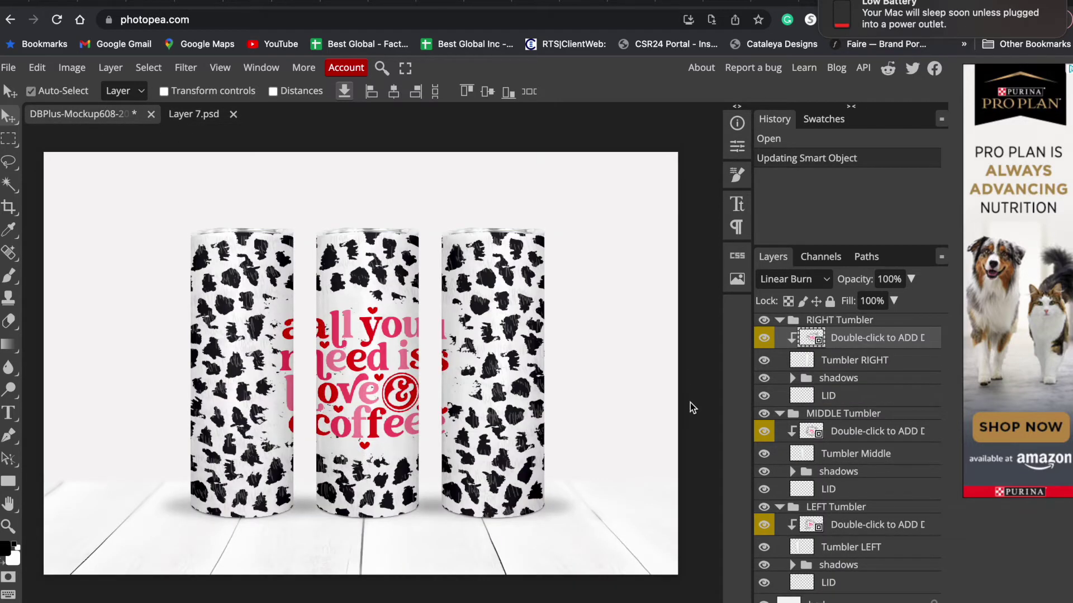
{"action": "left_click", "coordinate": [194, 114]}
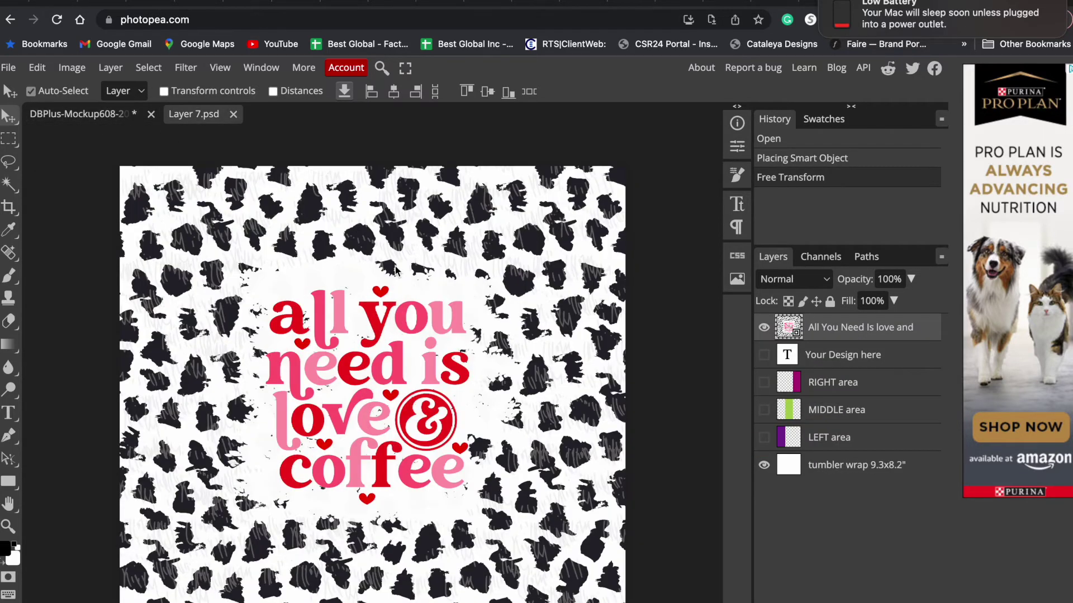
{"action": "key", "text": "ctrl+t"}
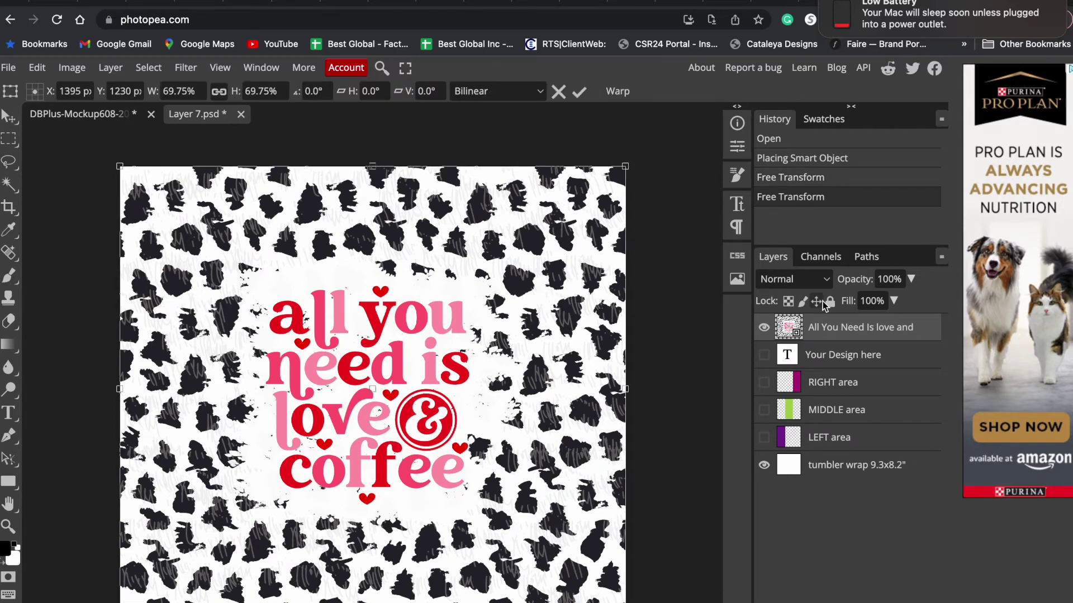
{"action": "left_click_drag", "start_coordinate": [625, 166], "coordinate": [570, 227]}
Scale the design down to about 52.45% and save it into the mockup.
{"action": "mouse_move", "coordinate": [453, 298]}
{"action": "left_mouse_down"}
{"action": "mouse_move", "coordinate": [484, 278]}
{"action": "mouse_move", "coordinate": [454, 300]}
{"action": "left_mouse_up"}
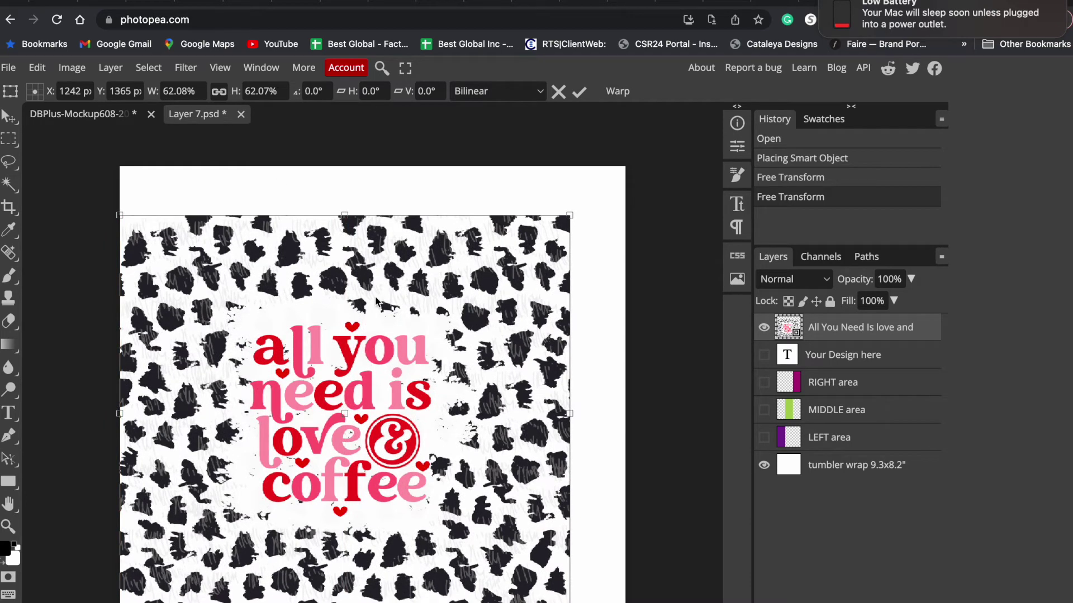
{"action": "left_click_drag", "start_coordinate": [574, 216], "coordinate": [500, 222]}
{"action": "left_click", "coordinate": [9, 67]}
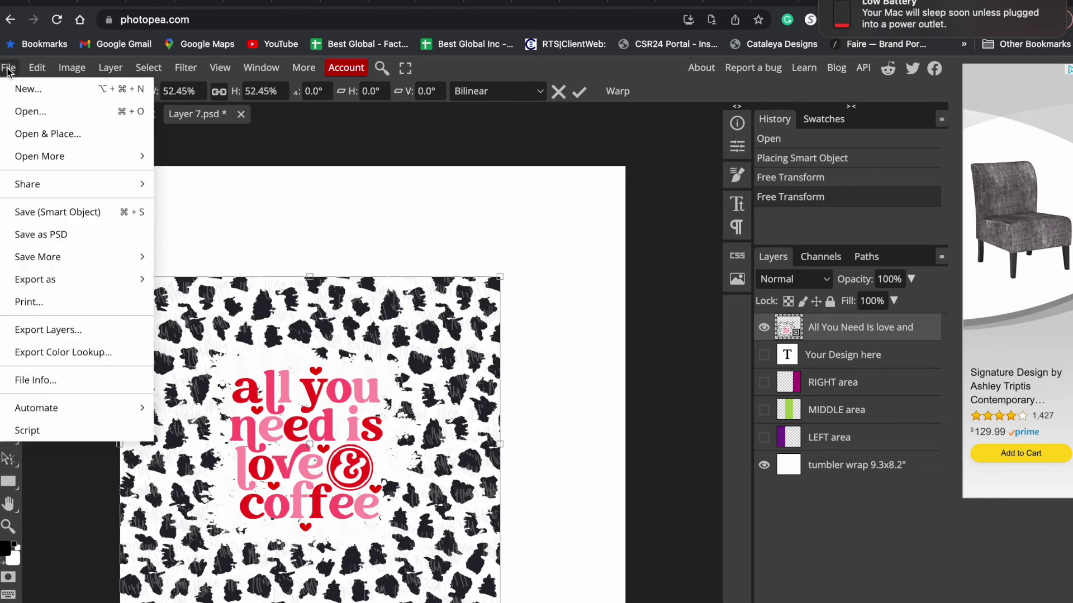
{"action": "left_click", "coordinate": [55, 212]}
Review the smaller design on the tumblers, then enlarge it back toward 69.75% in Layer 7.psd.
{"action": "left_click", "coordinate": [134, 118]}
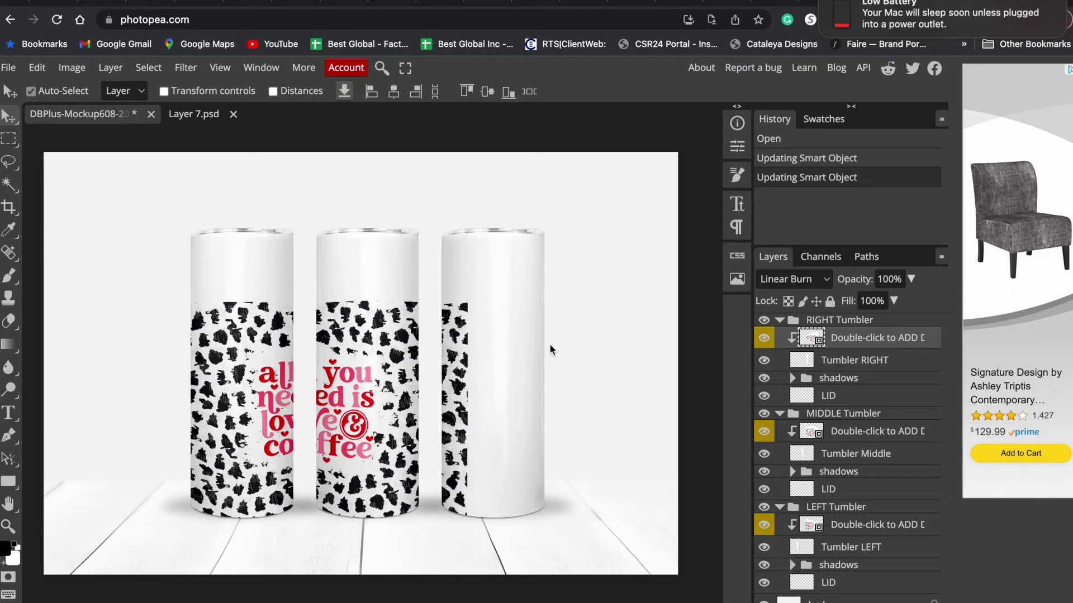
{"action": "left_click", "coordinate": [201, 115]}
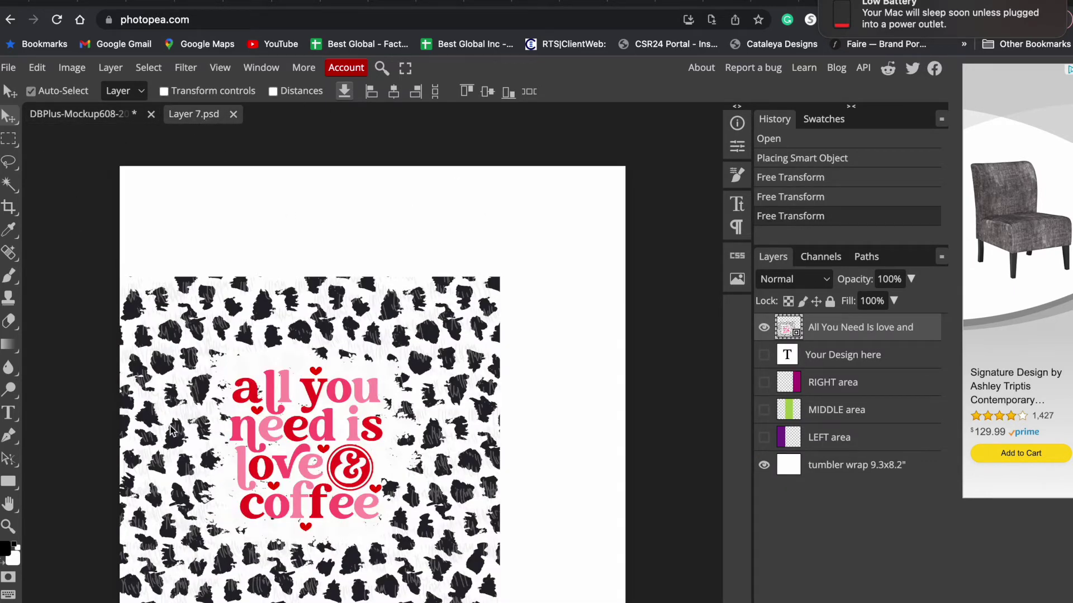
{"action": "key", "text": "ctrl+t"}
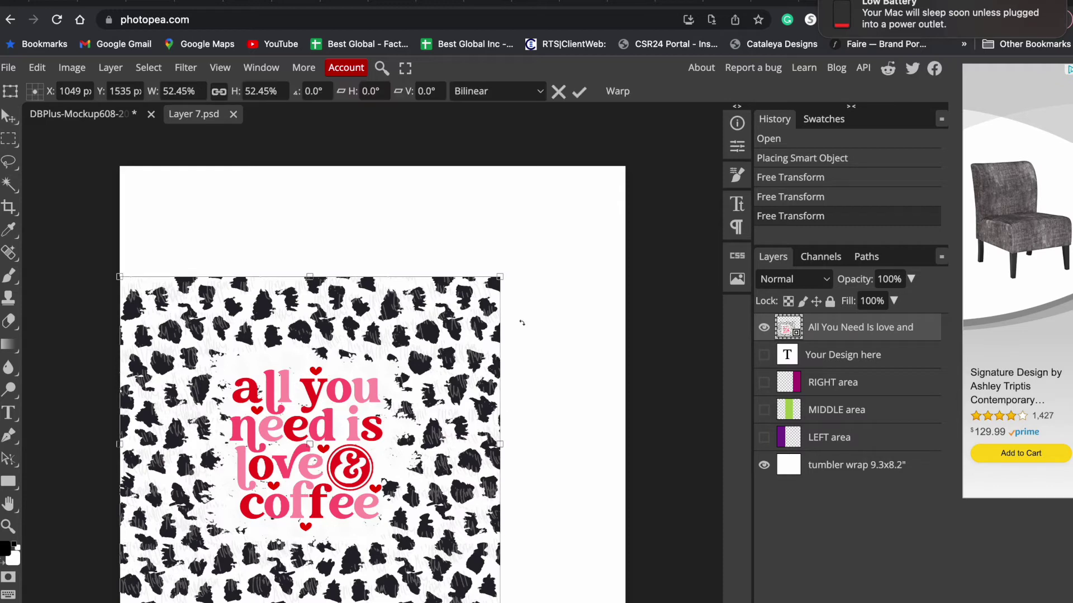
{"action": "left_click_drag", "start_coordinate": [501, 277], "coordinate": [625, 167]}
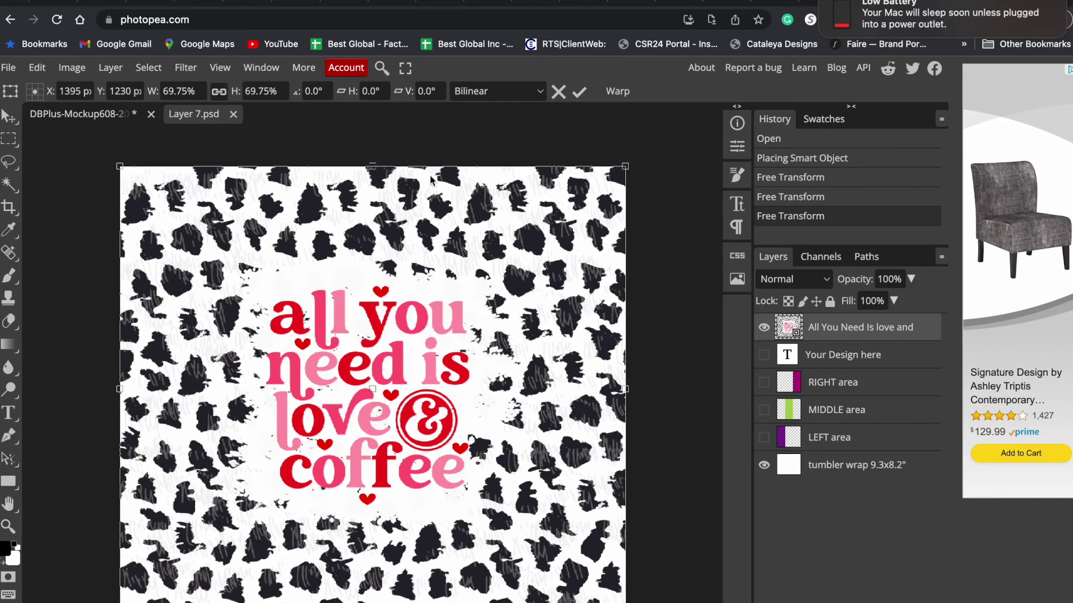
Save the roughly 70% design via Save (Smart Object) and view it on the DBPlus mockup.
{"action": "left_click", "coordinate": [8, 68]}
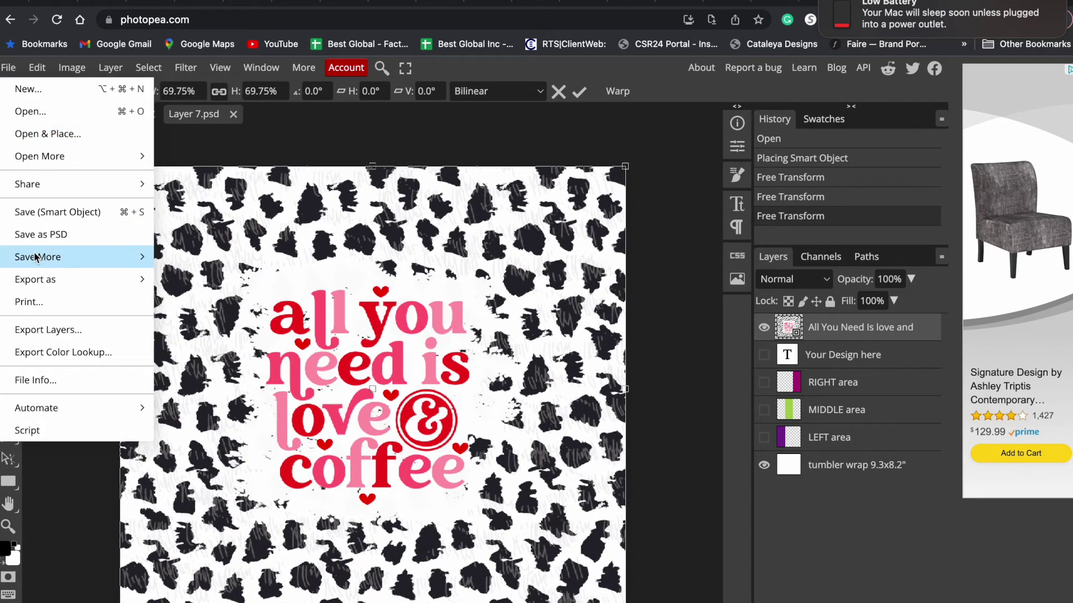
{"action": "left_click", "coordinate": [57, 211]}
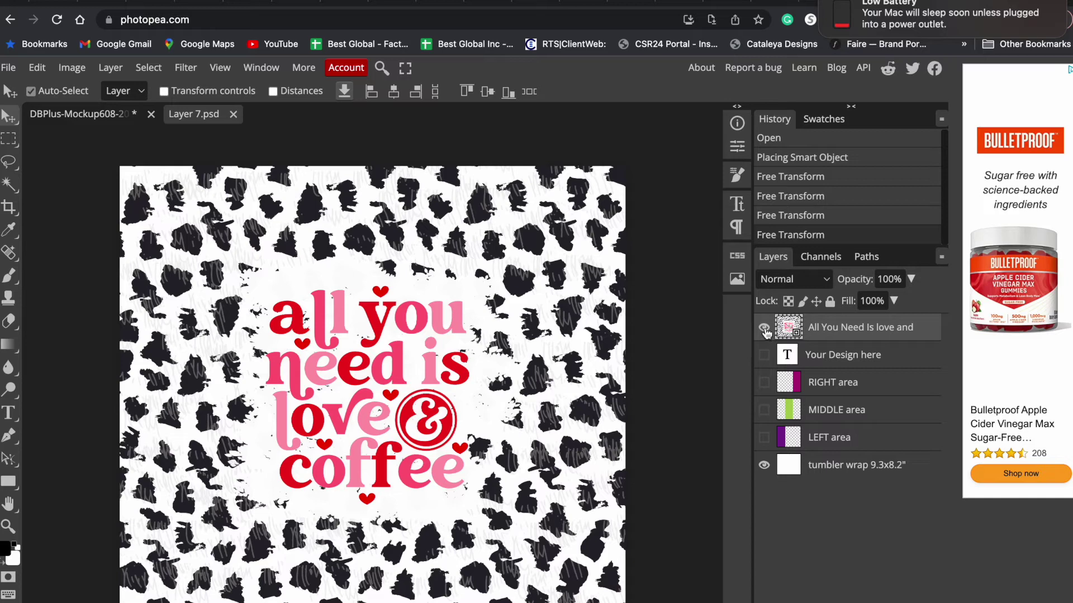
{"action": "left_click", "coordinate": [115, 113]}
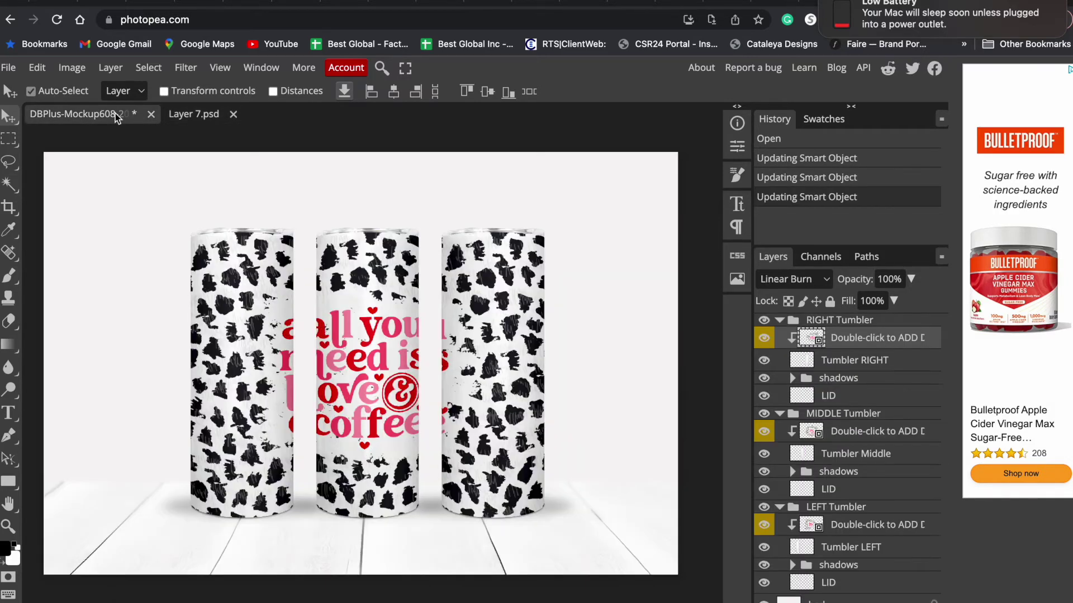
Inspect the LEFT and RIGHT Tumbler layers in the mockup, then go back to Layer 7.psd.
{"action": "left_click", "coordinate": [182, 118]}
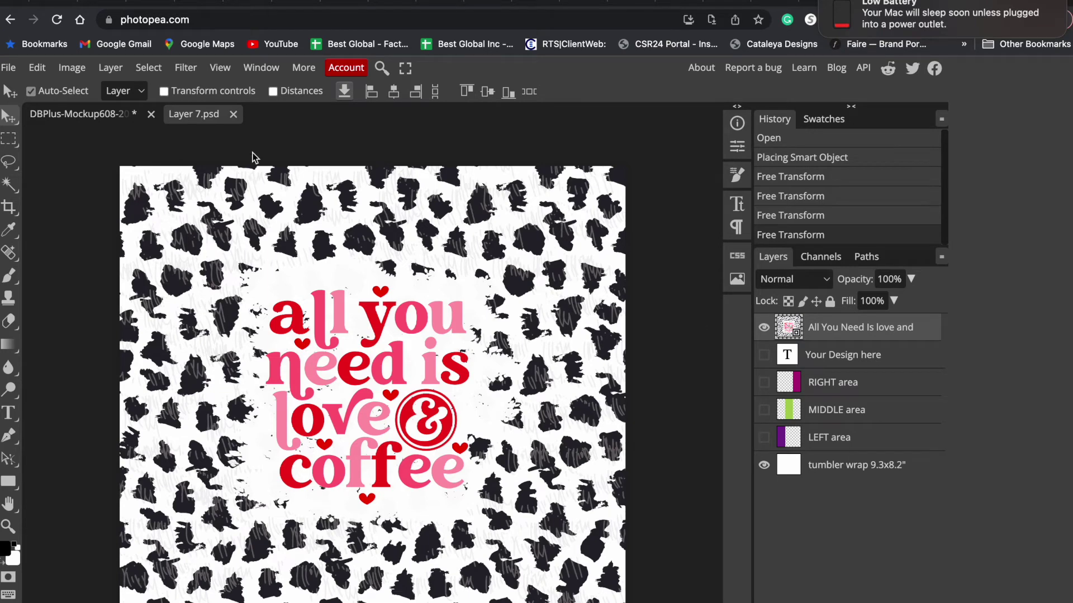
{"action": "left_click", "coordinate": [100, 116]}
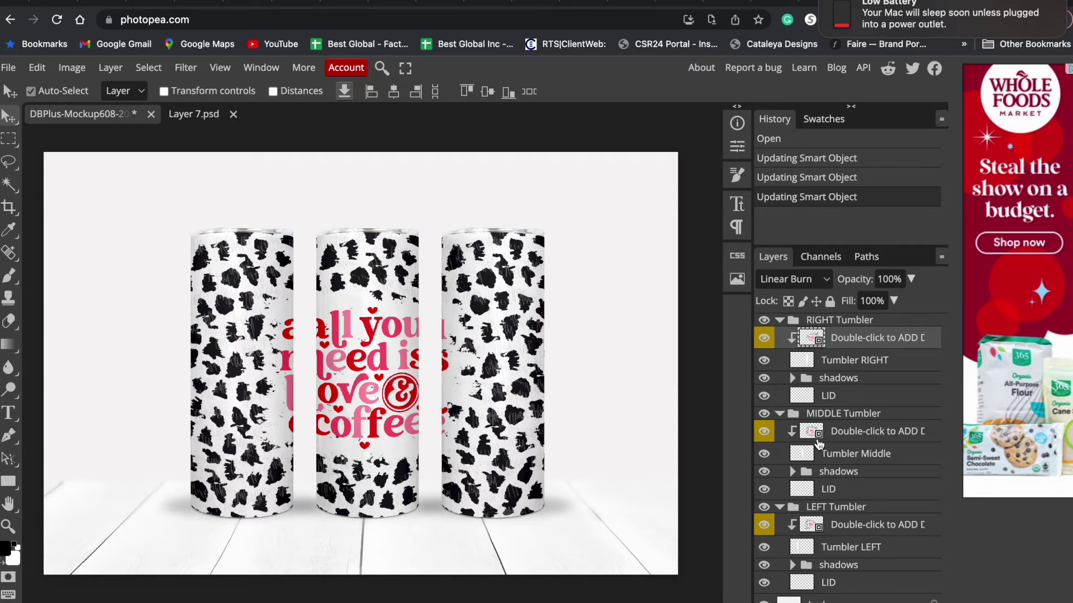
{"action": "left_click", "coordinate": [830, 533]}
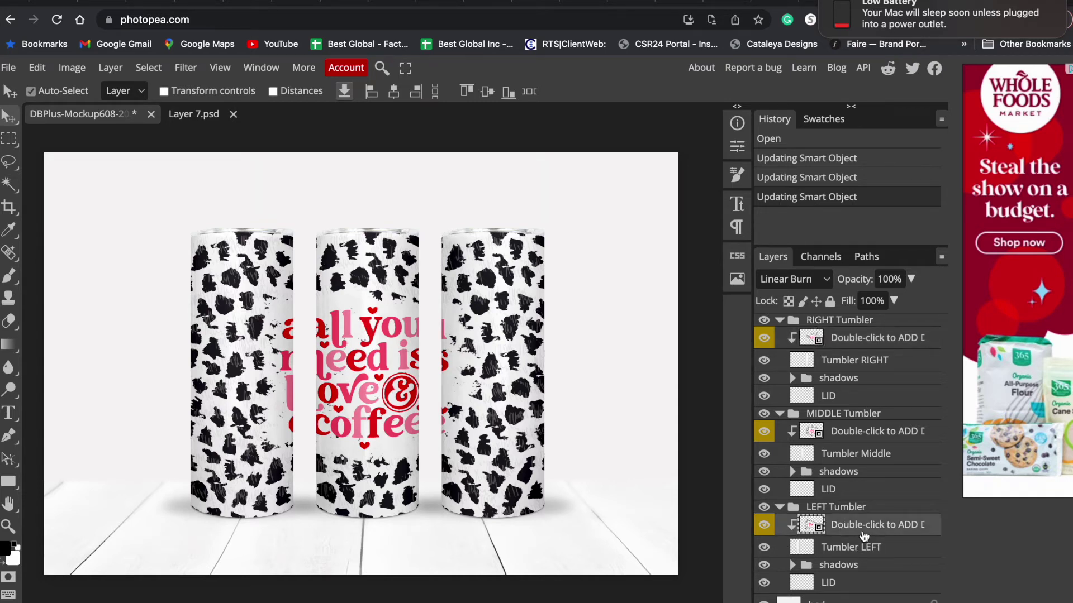
{"action": "left_click", "coordinate": [849, 339]}
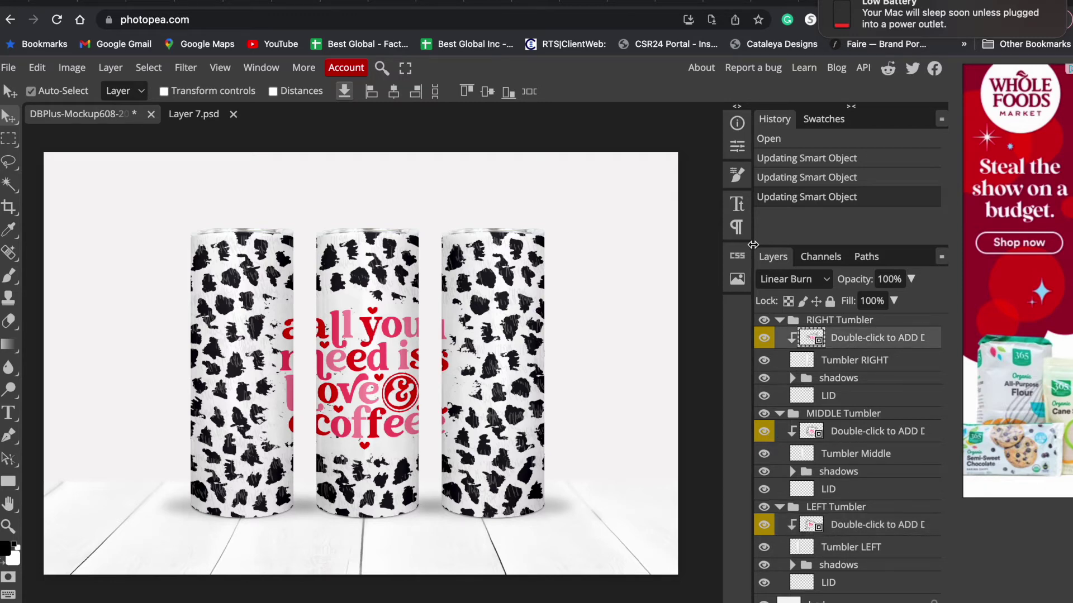
{"action": "left_click", "coordinate": [204, 115]}
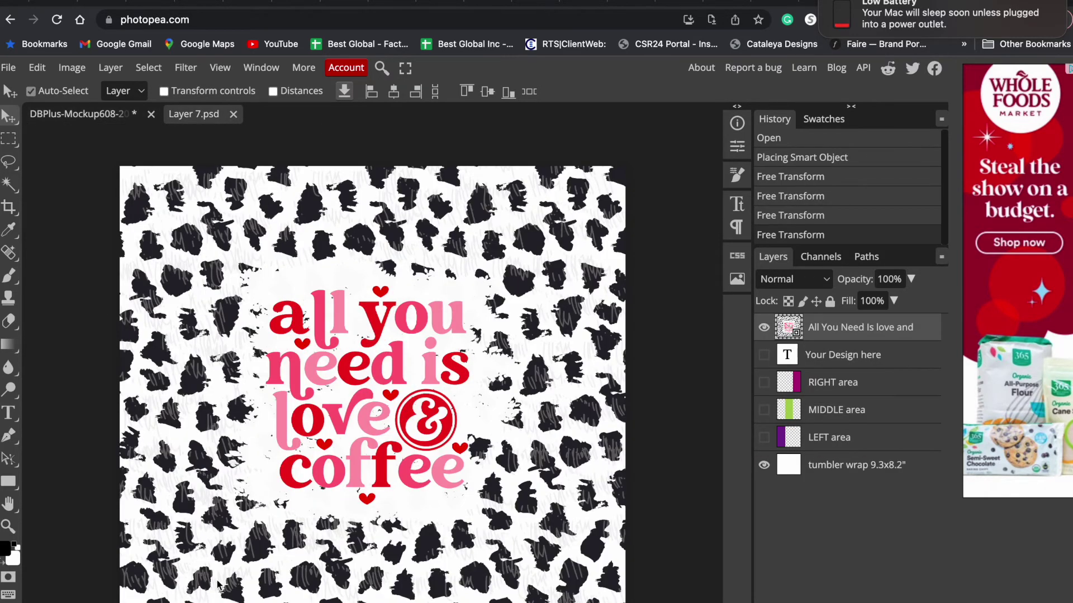
{"action": "left_click", "coordinate": [9, 69]}
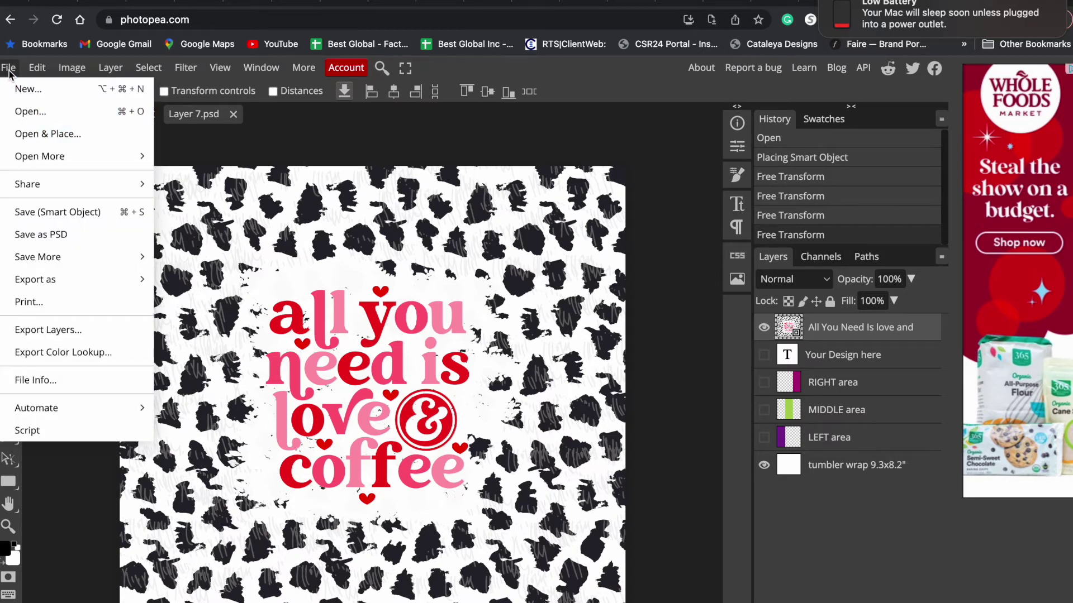
Place the cute cat pattern into Layer 7.psd and begin placing the Christmas Gnome design.
{"action": "left_click", "coordinate": [24, 135]}
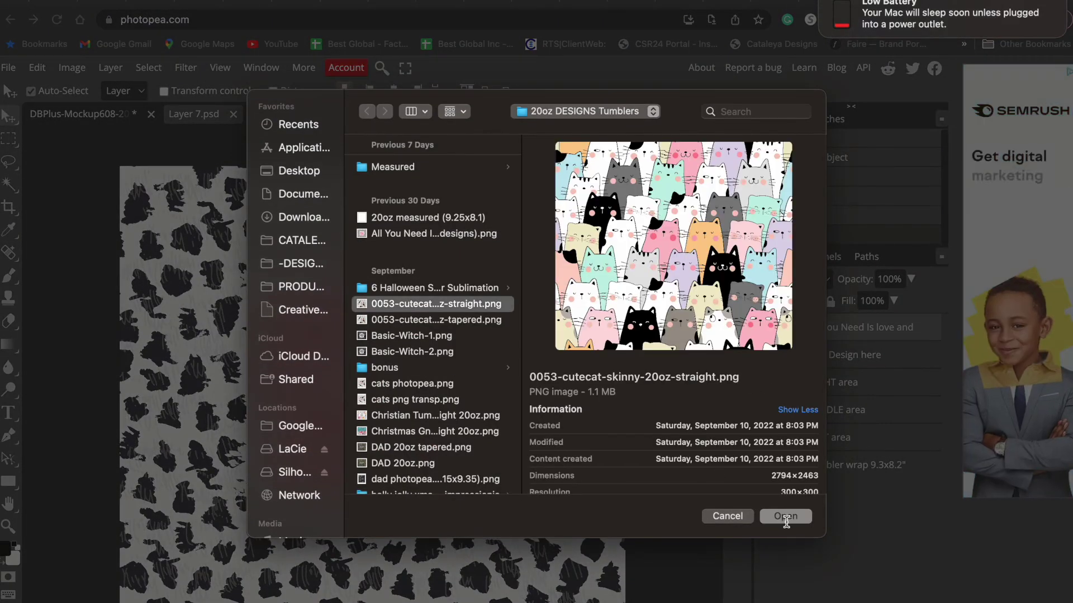
{"action": "left_click", "coordinate": [786, 516]}
{"action": "left_click", "coordinate": [9, 67]}
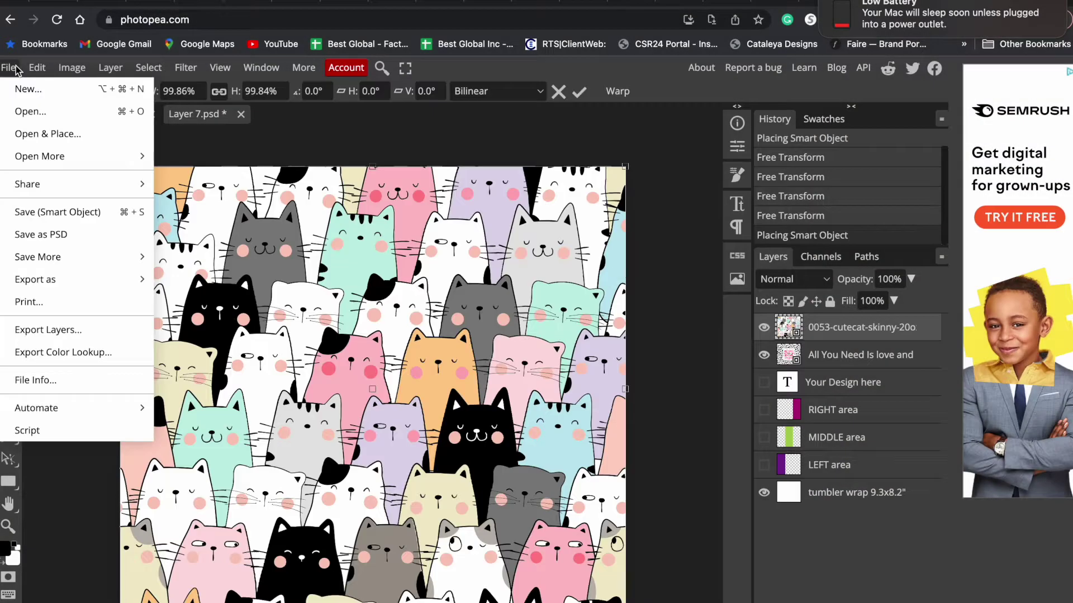
{"action": "left_click", "coordinate": [50, 141]}
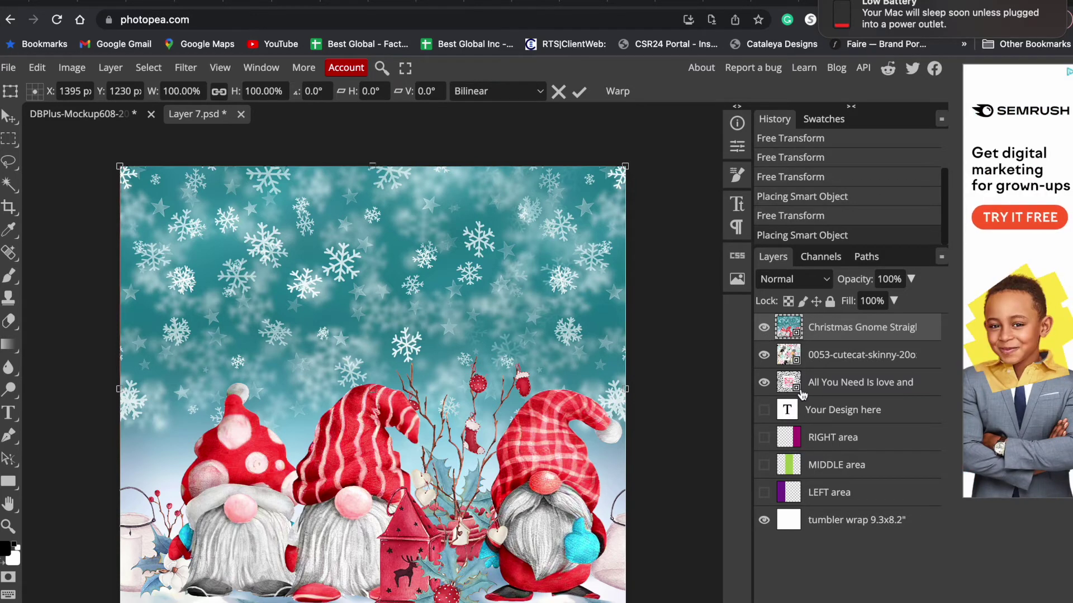
Hide the gnome and cat layers, show the love & coffee layer, and save the smart object.
{"action": "left_click", "coordinate": [765, 329]}
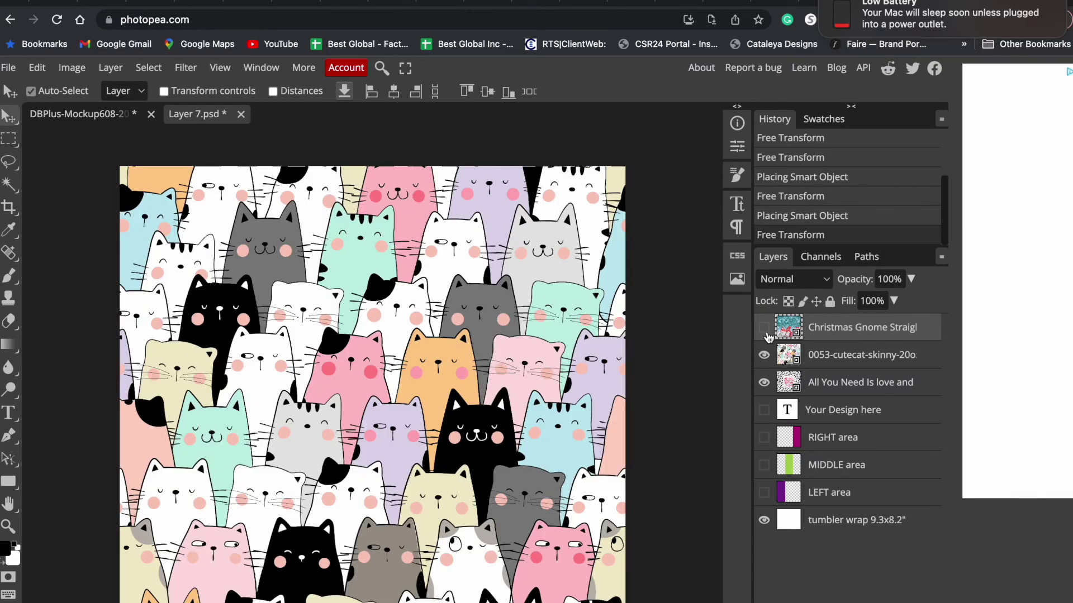
{"action": "left_click", "coordinate": [765, 356]}
{"action": "left_click", "coordinate": [836, 386]}
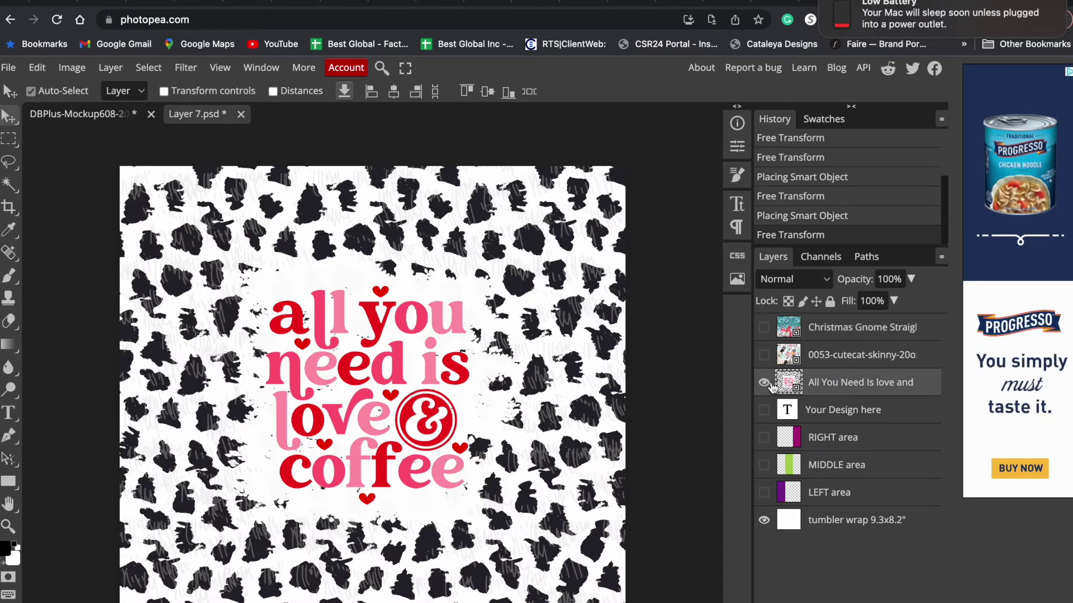
{"action": "left_click", "coordinate": [764, 384]}
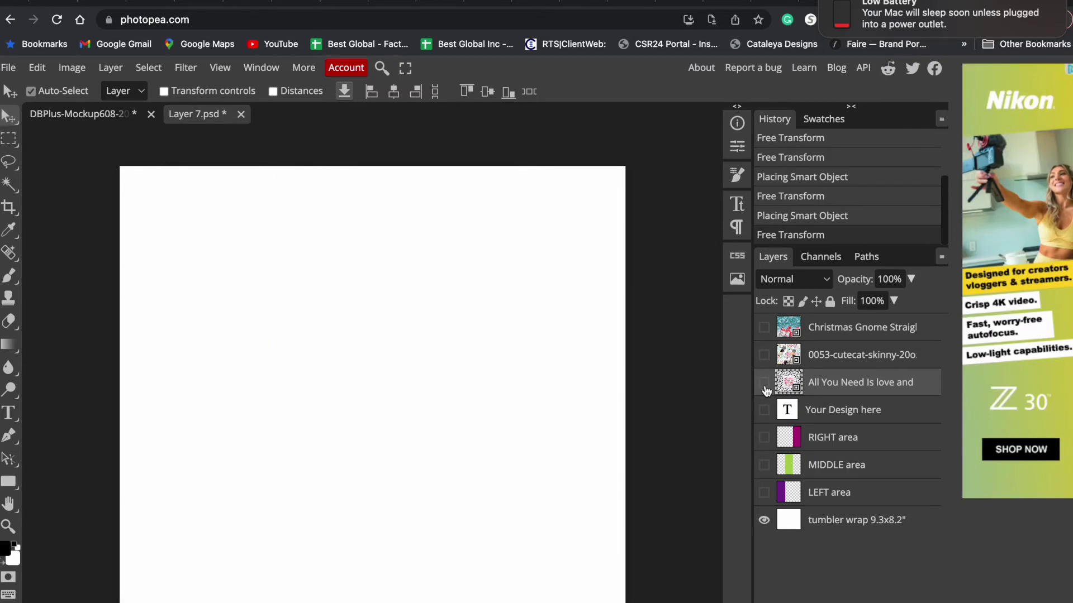
{"action": "left_click", "coordinate": [764, 384]}
{"action": "left_click", "coordinate": [764, 384]}
{"action": "left_click", "coordinate": [763, 383]}
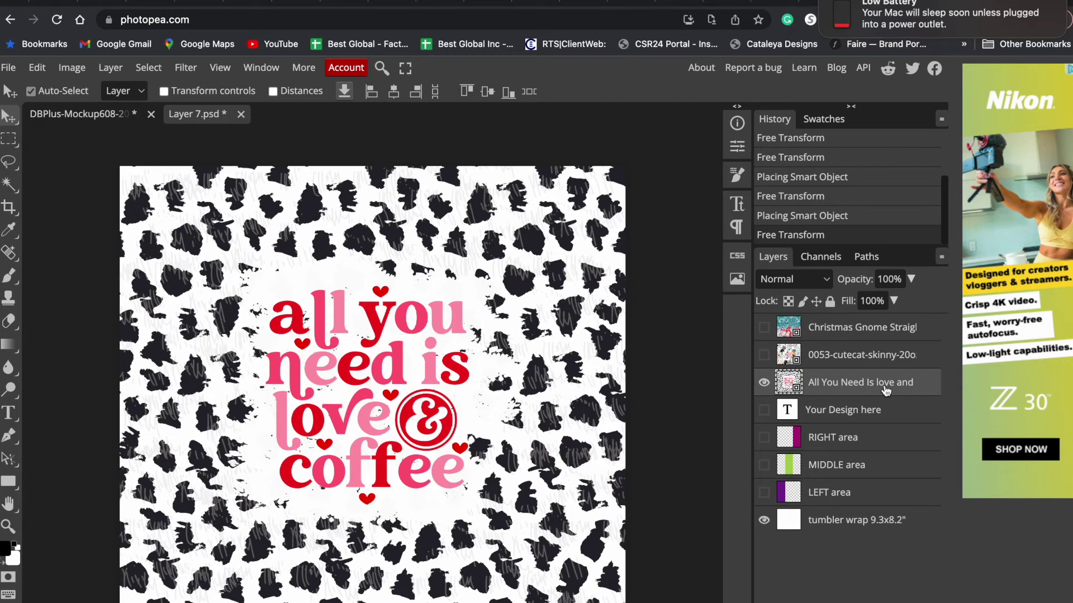
{"action": "left_click", "coordinate": [8, 68]}
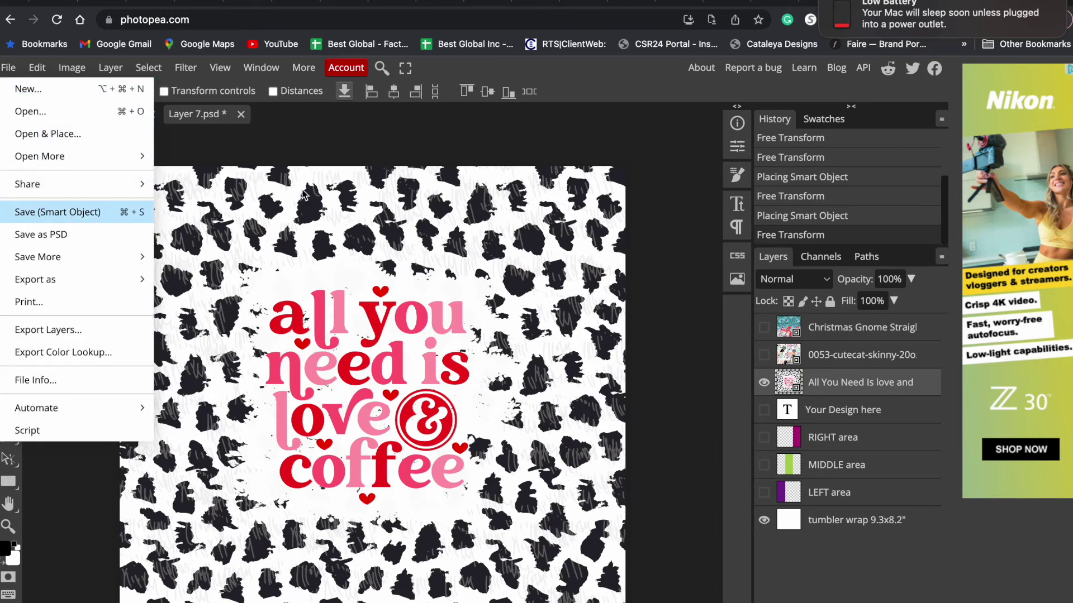
{"action": "key", "text": "super+s"}
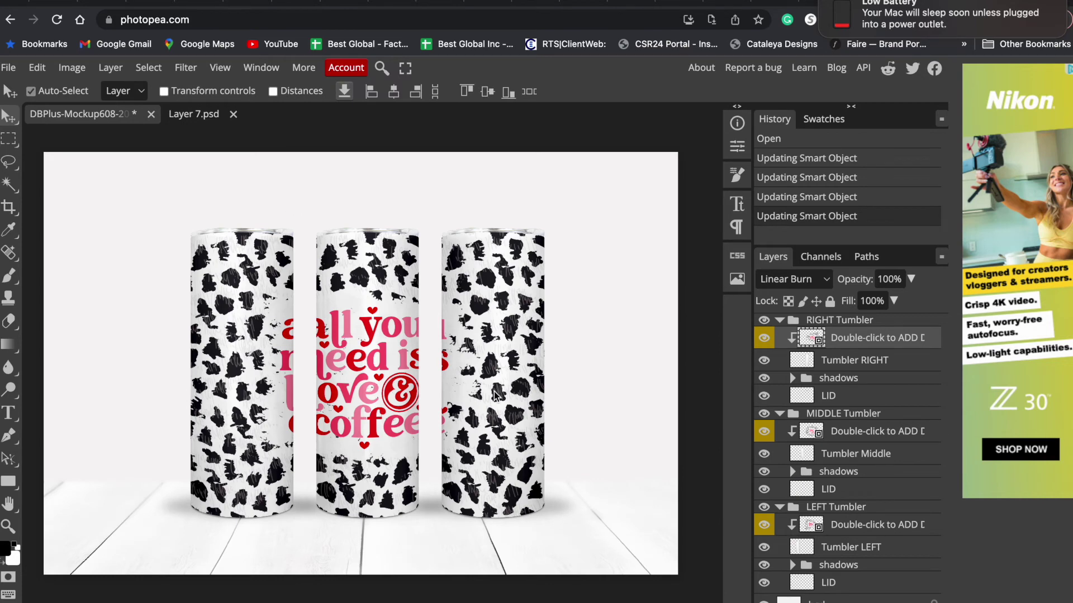
Swap the love & coffee layer for the cute cat pattern and save it into the mockup.
{"action": "left_click", "coordinate": [190, 114]}
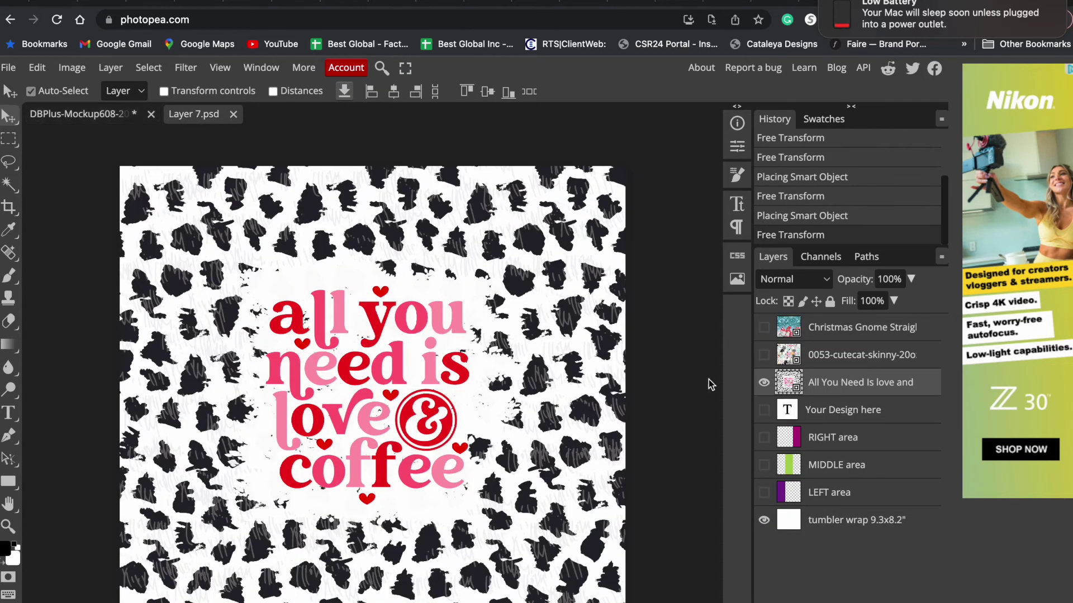
{"action": "left_click", "coordinate": [766, 385]}
{"action": "left_click", "coordinate": [765, 356]}
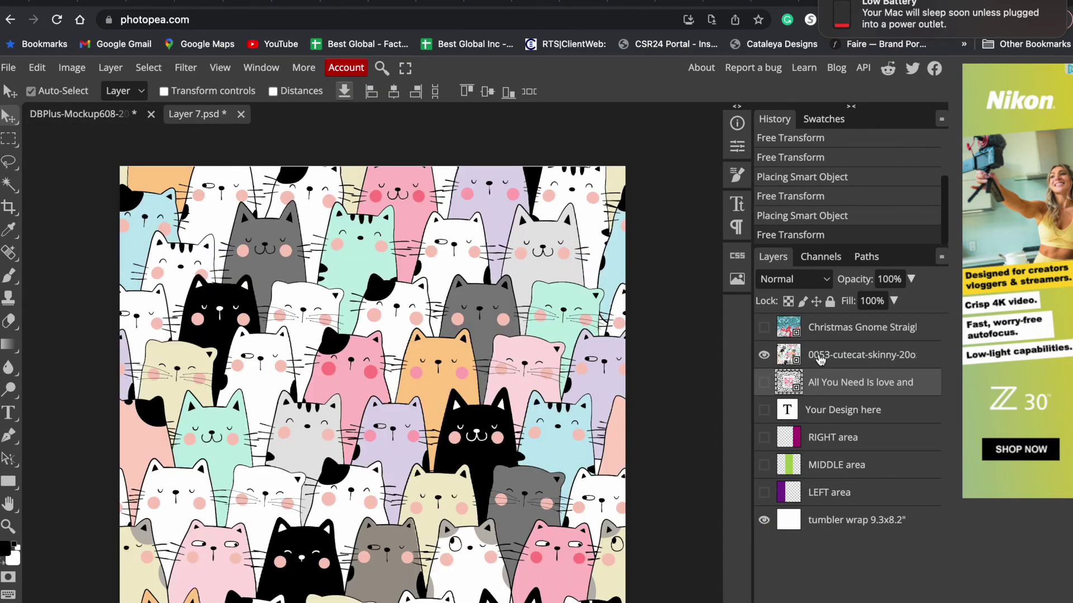
{"action": "left_click", "coordinate": [832, 357]}
{"action": "left_click", "coordinate": [9, 67]}
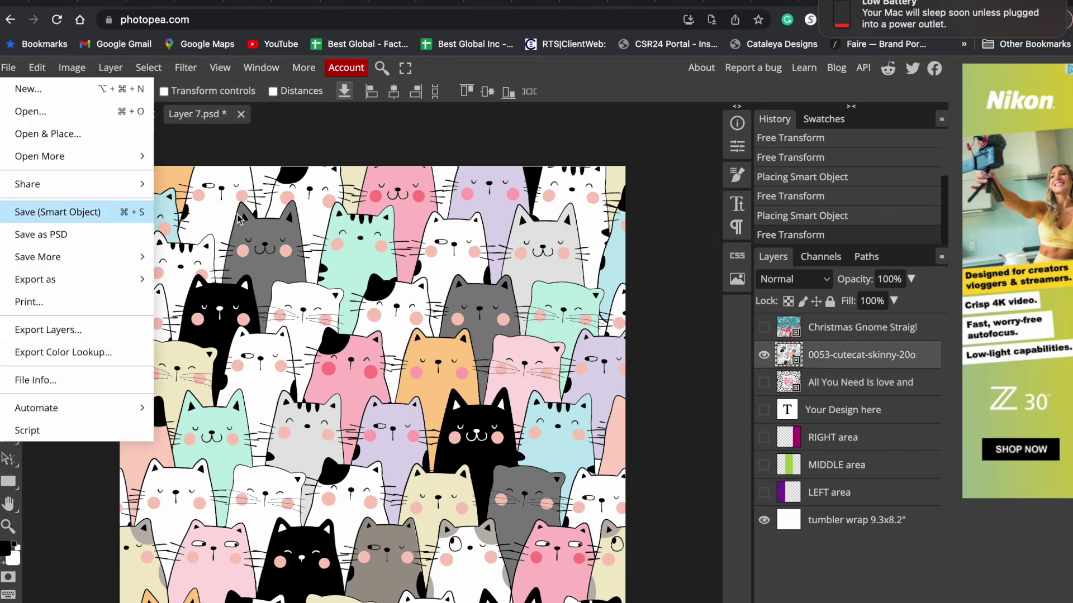
{"action": "key", "text": "super+s"}
{"action": "left_click", "coordinate": [109, 116]}
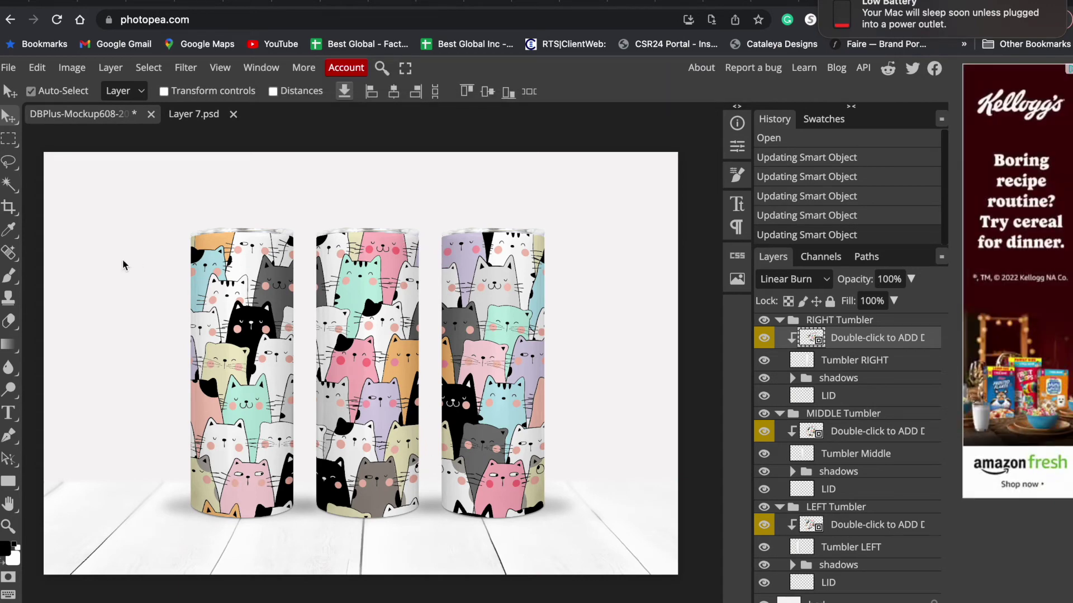
Replace the cat pattern with the Christmas gnome layer and save it into the mockup.
{"action": "left_click", "coordinate": [197, 115]}
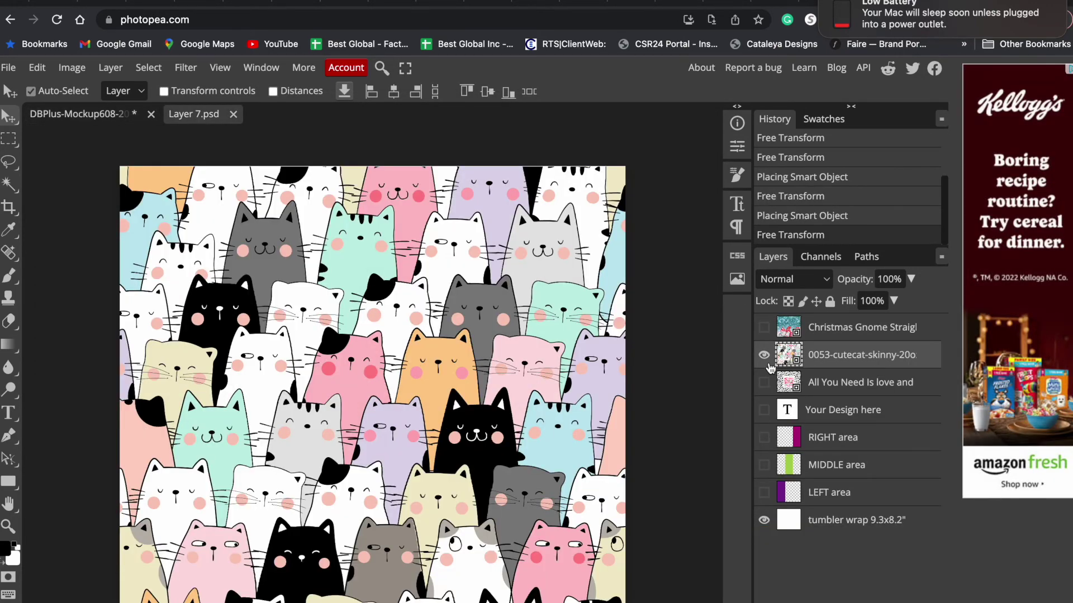
{"action": "left_click", "coordinate": [764, 355]}
{"action": "left_click", "coordinate": [764, 327]}
{"action": "left_click", "coordinate": [11, 68]}
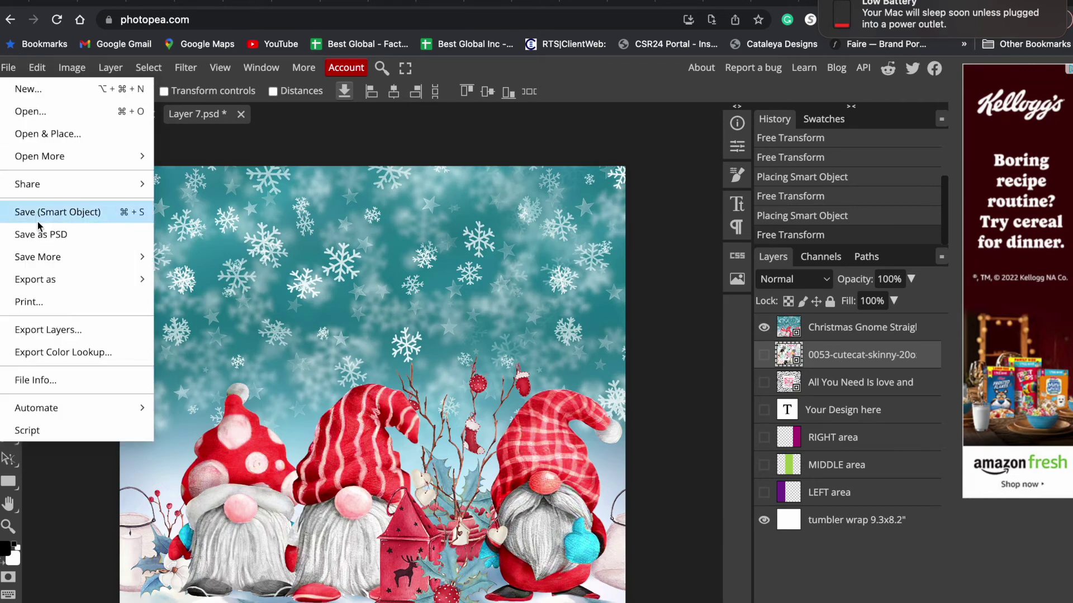
{"action": "left_click", "coordinate": [142, 213]}
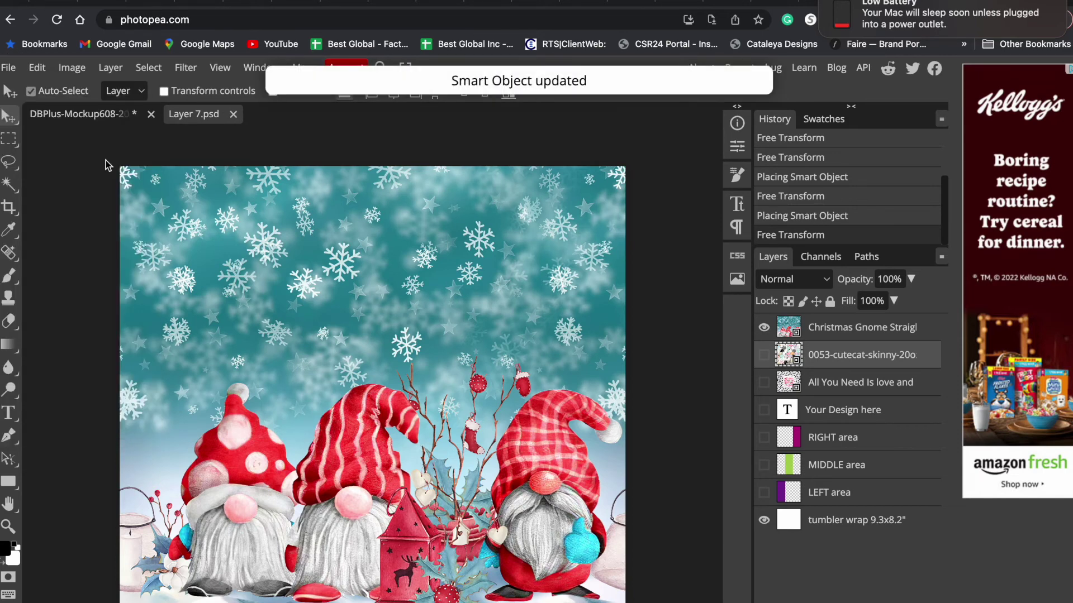
{"action": "left_click", "coordinate": [72, 114]}
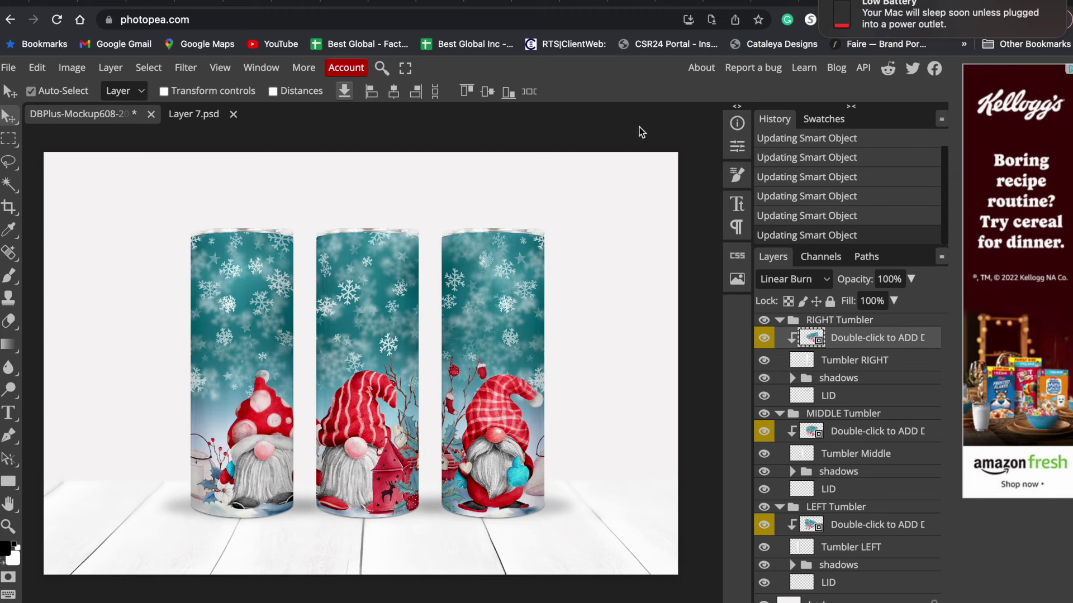
{"action": "left_click", "coordinate": [201, 118]}
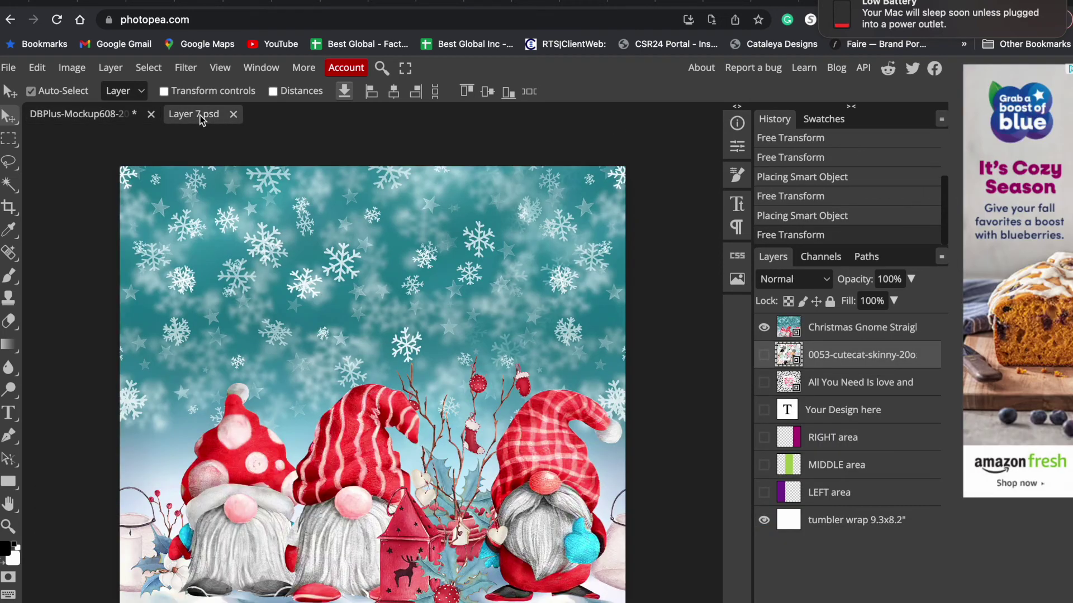
{"action": "left_click", "coordinate": [113, 116]}
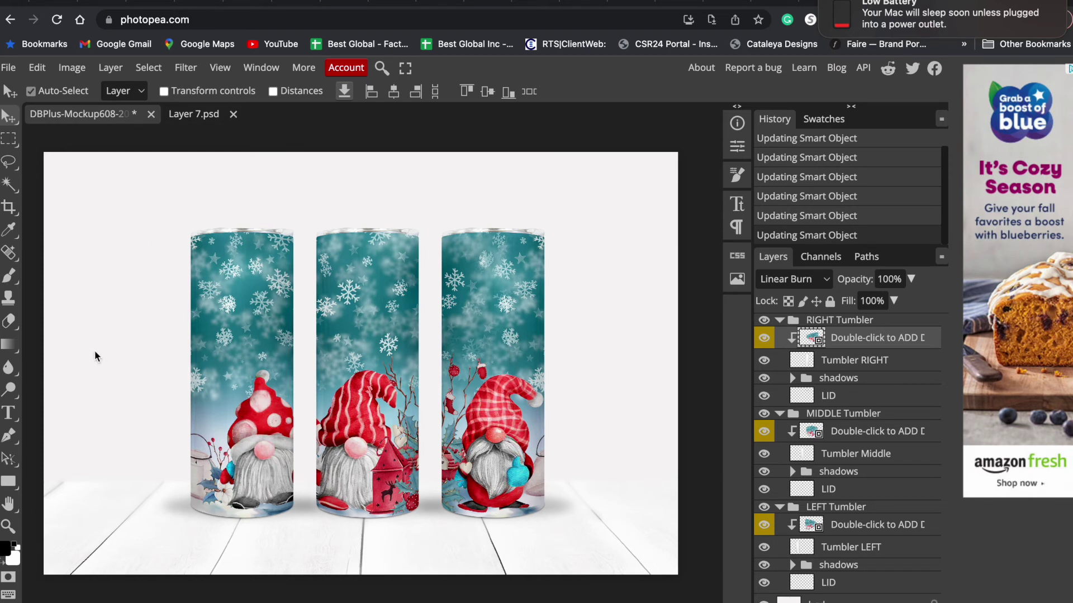
Choose File > Export as > JPG to open the Save for web dialog.
{"action": "left_click", "coordinate": [9, 69]}
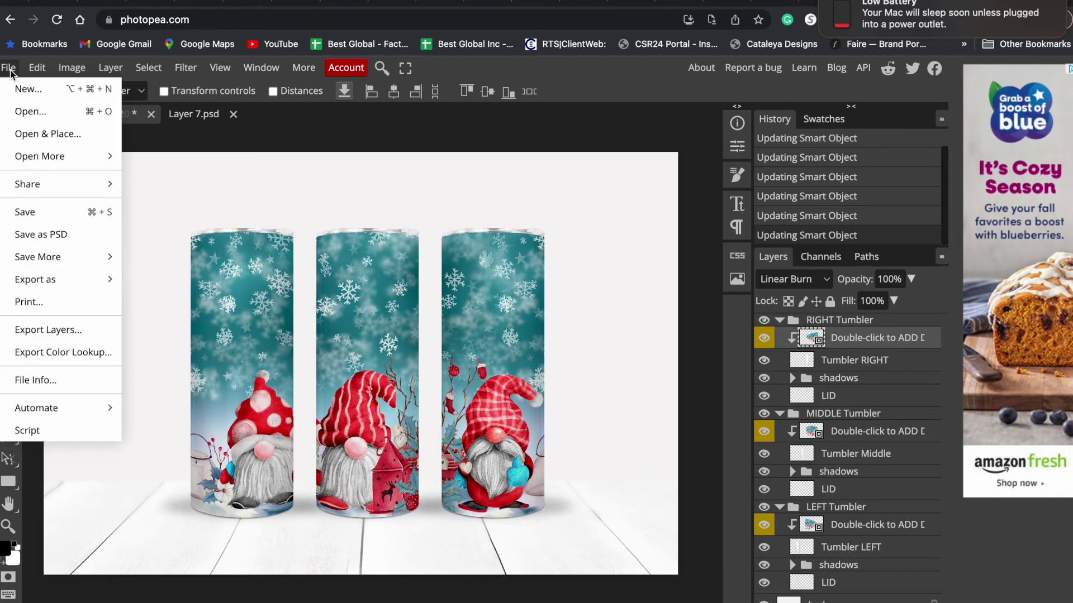
{"action": "mouse_move", "coordinate": [28, 282]}
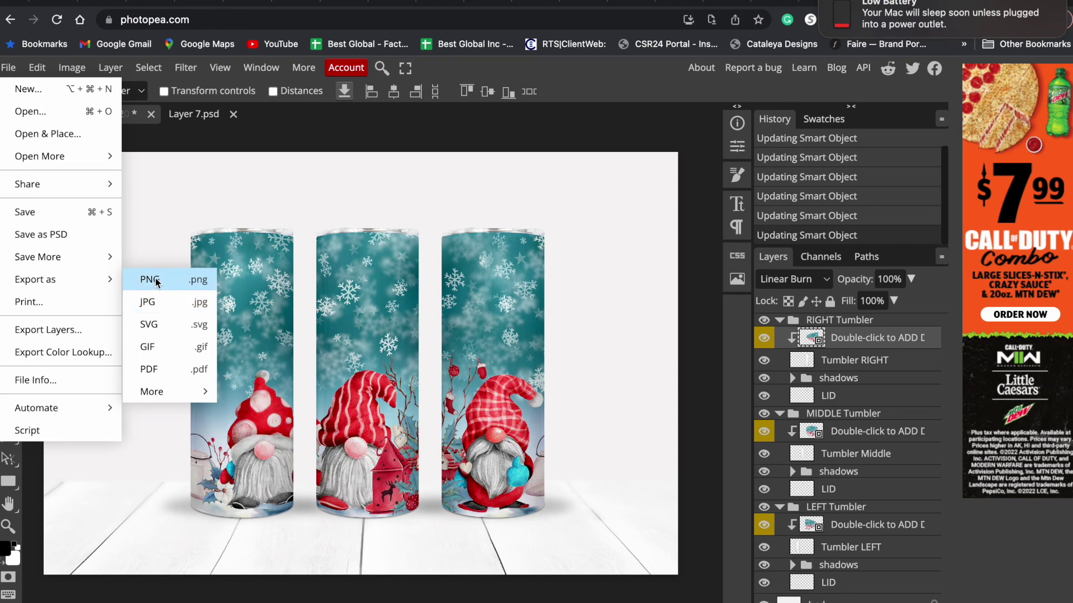
{"action": "left_click", "coordinate": [163, 304]}
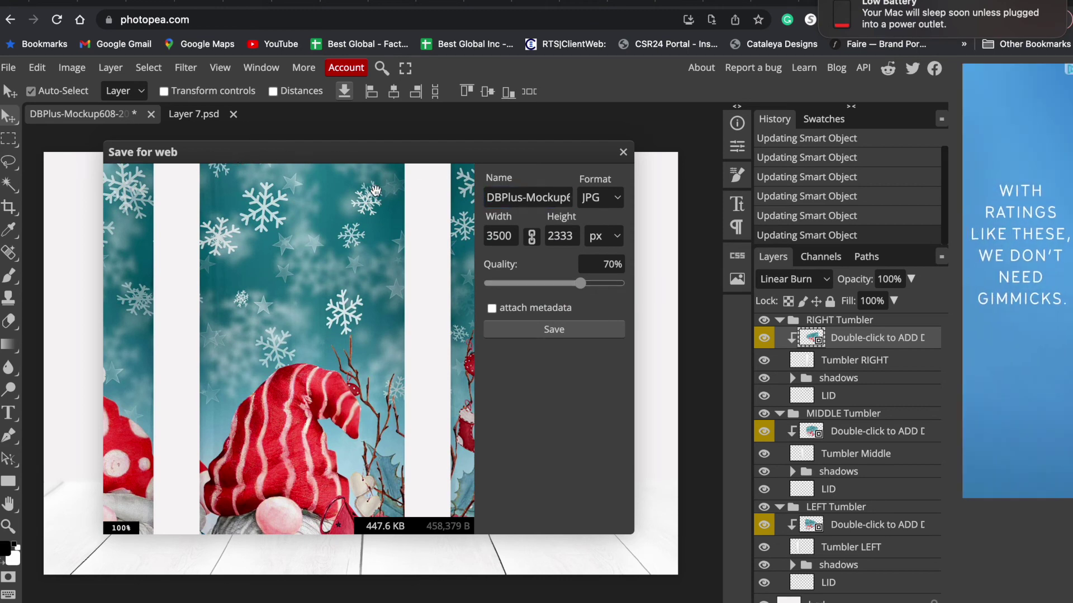
Name the JPG export 'mockup1' and raise its quality to 100%.
{"action": "left_click_drag", "start_coordinate": [214, 159], "coordinate": [272, 187]}
{"action": "left_click", "coordinate": [584, 223]}
{"action": "triple_click", "coordinate": [584, 223]}
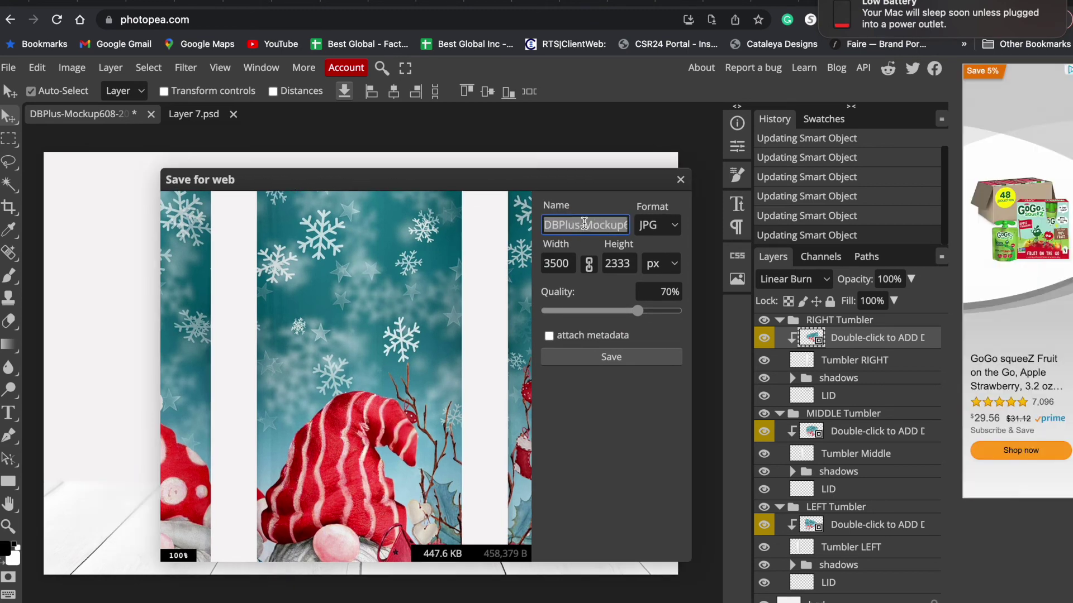
{"action": "type", "text": "mockup"}
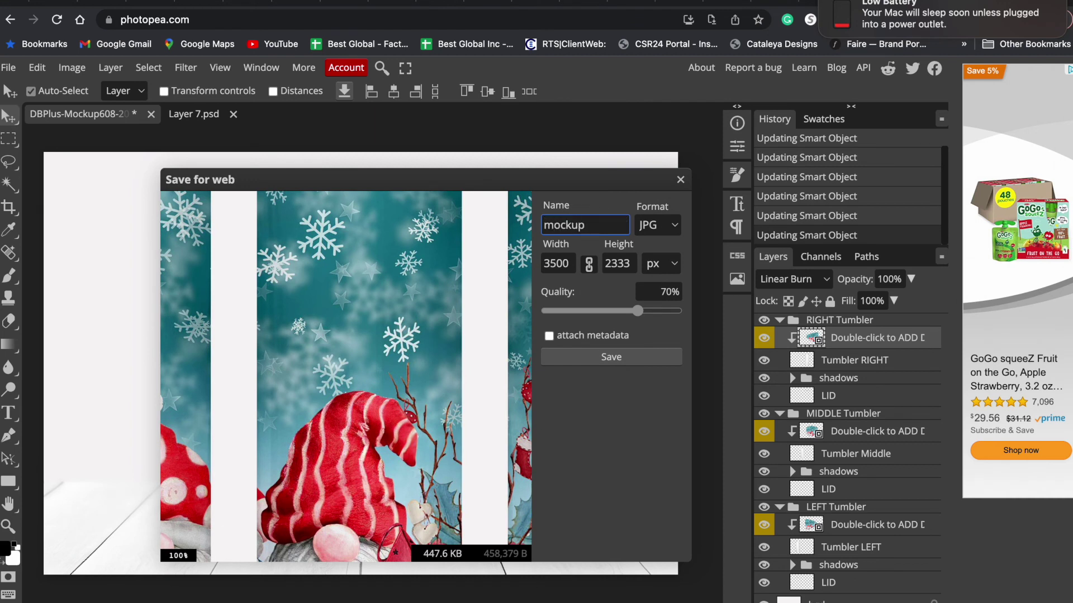
{"action": "type", "text": "1"}
{"action": "left_click_drag", "start_coordinate": [640, 319], "coordinate": [686, 315]}
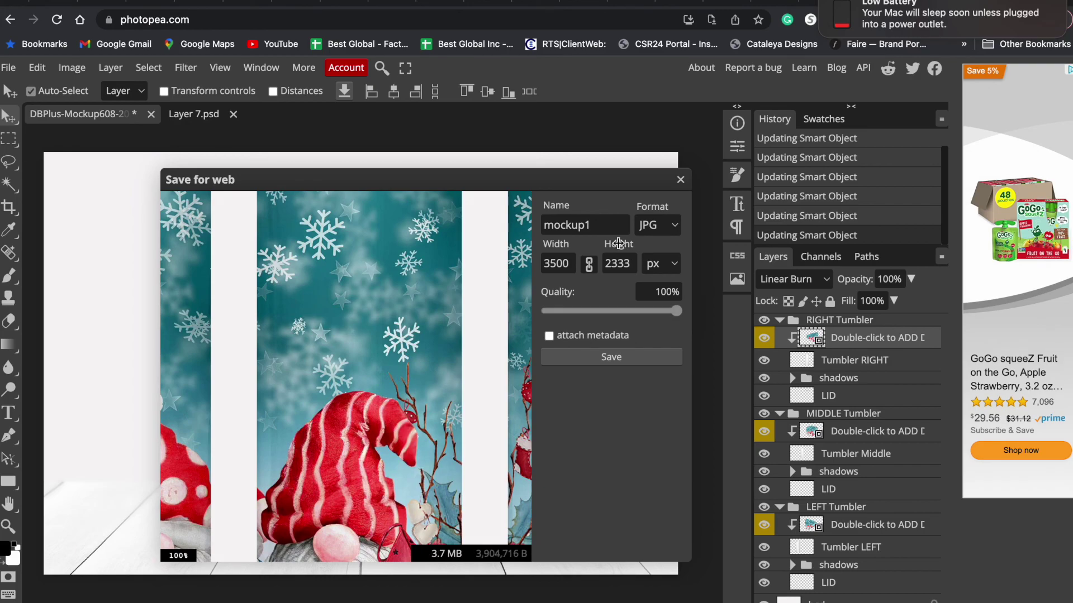
Save the mockup1 JPG to the Desktop.
{"action": "left_click", "coordinate": [608, 362]}
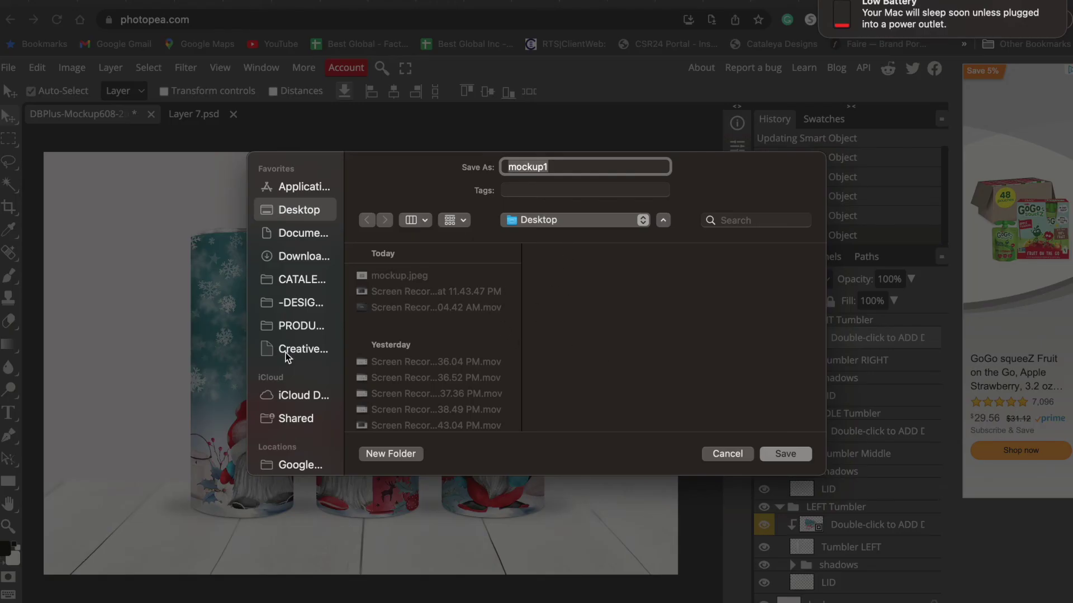
{"action": "scroll", "coordinate": [286, 336], "scroll_direction": "down", "scroll_amount": 3}
{"action": "key", "text": "Escape"}
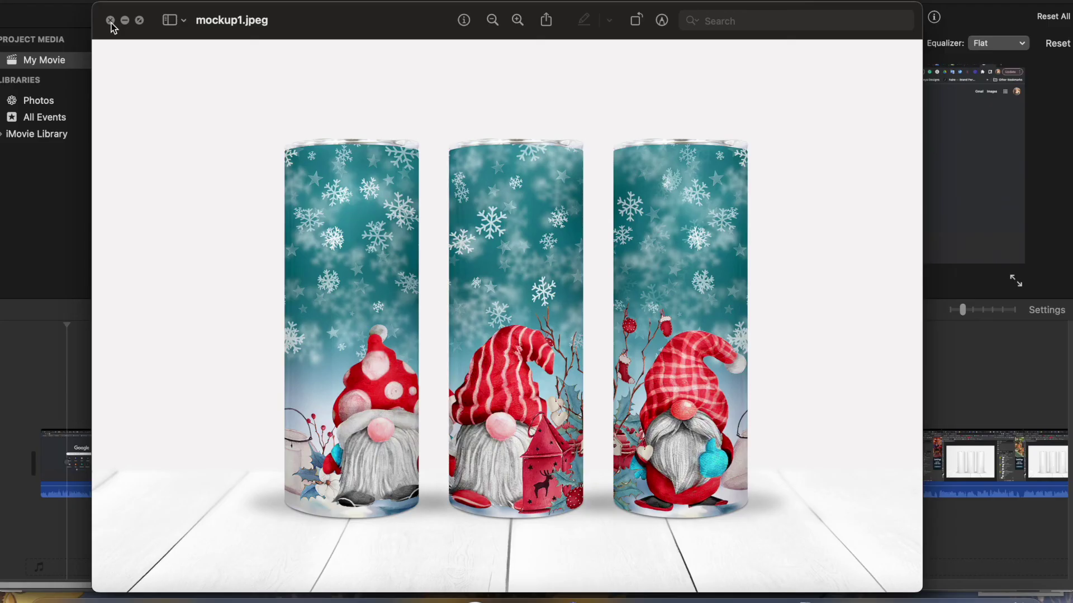
{"action": "left_click", "coordinate": [109, 20]}
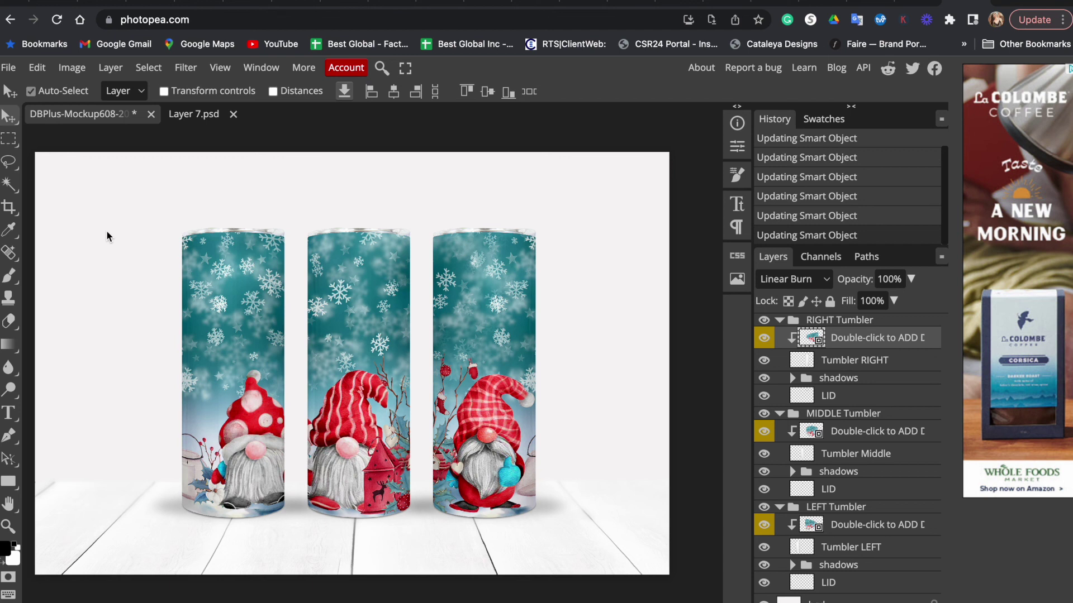
{"action": "scroll", "coordinate": [107, 231], "scroll_direction": "left", "scroll_amount": 2}
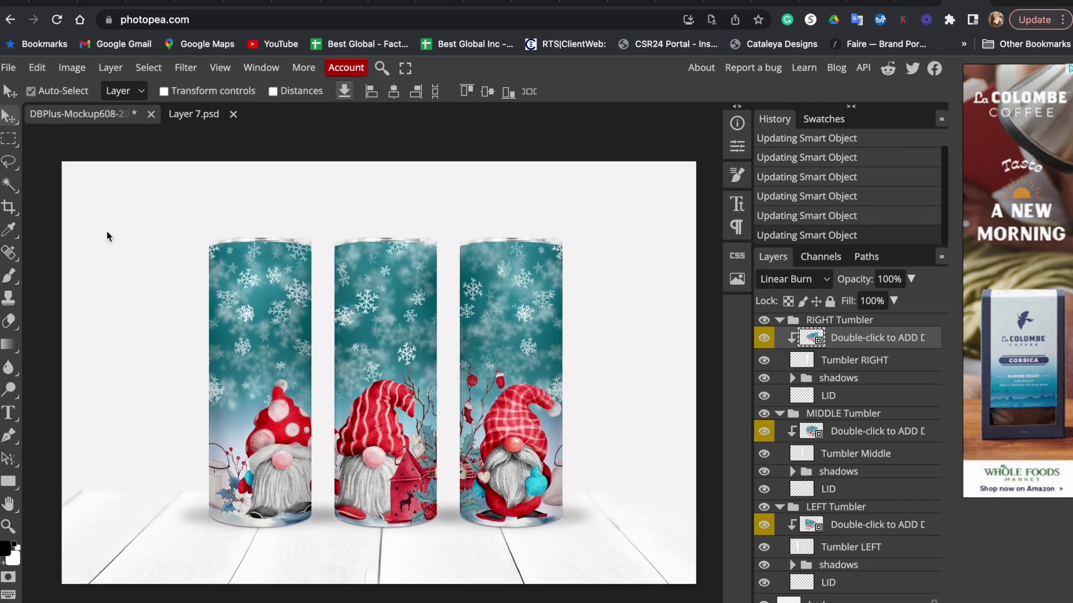
{"action": "scroll", "coordinate": [106, 231], "scroll_direction": "up", "scroll_amount": 1}
{"action": "scroll", "coordinate": [106, 231], "scroll_direction": "right", "scroll_amount": 2}
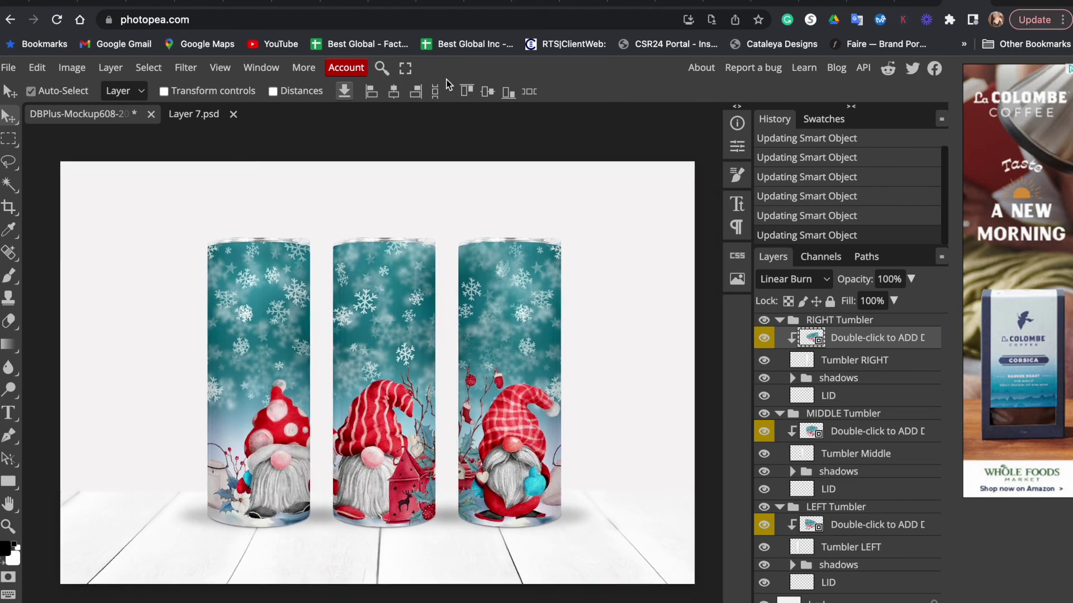